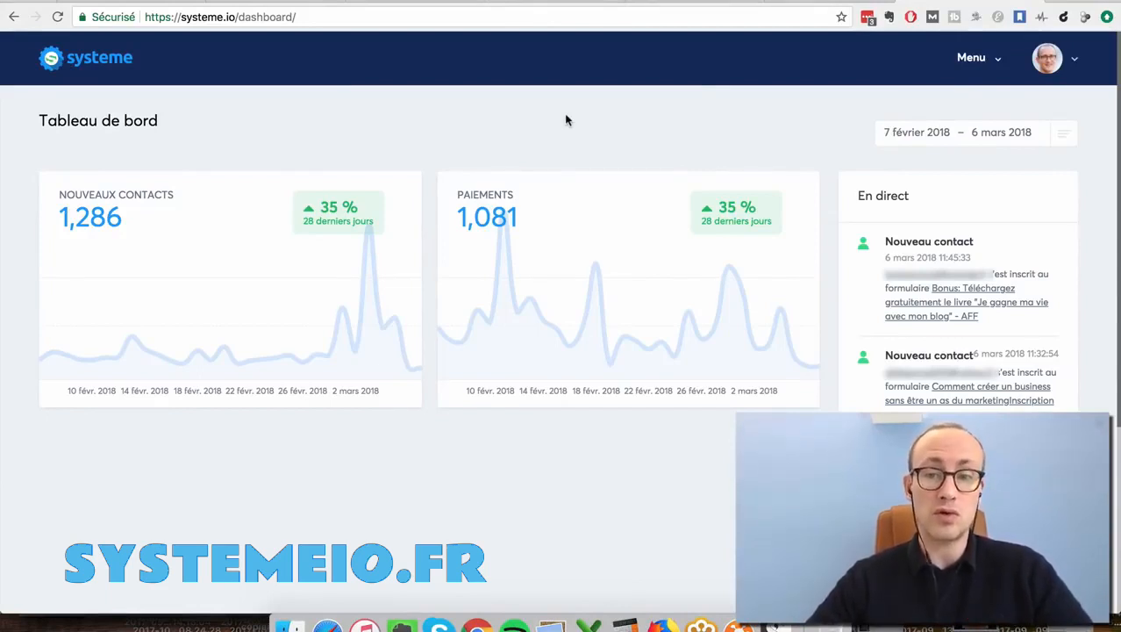
Step: Open the contacts list and remove its email filter condition
click(994, 63)
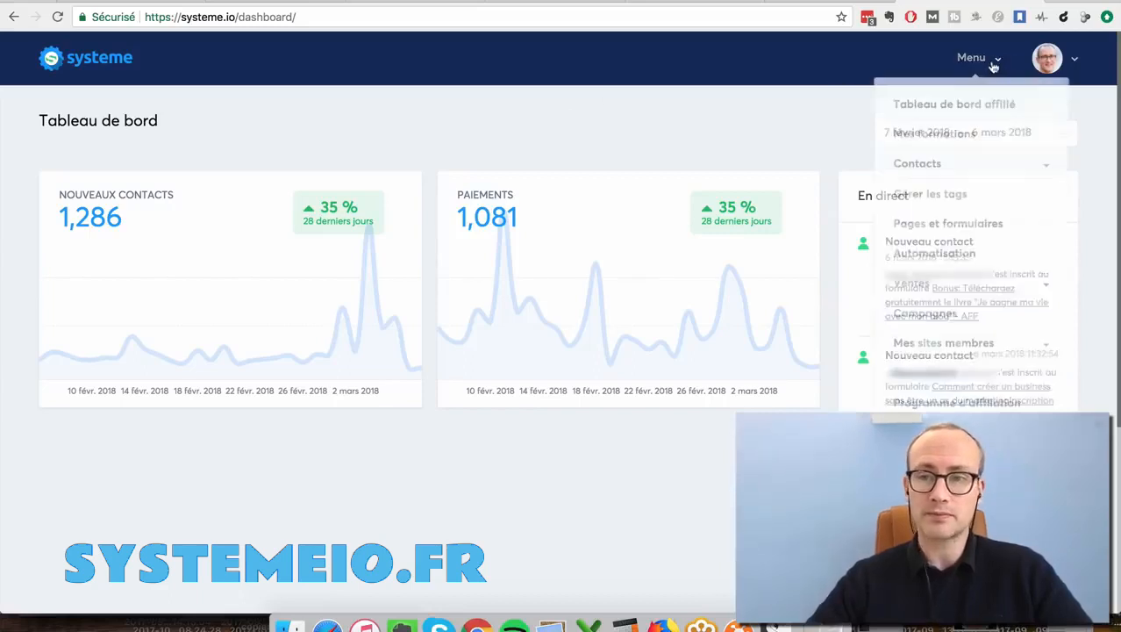
click(923, 166)
click(924, 189)
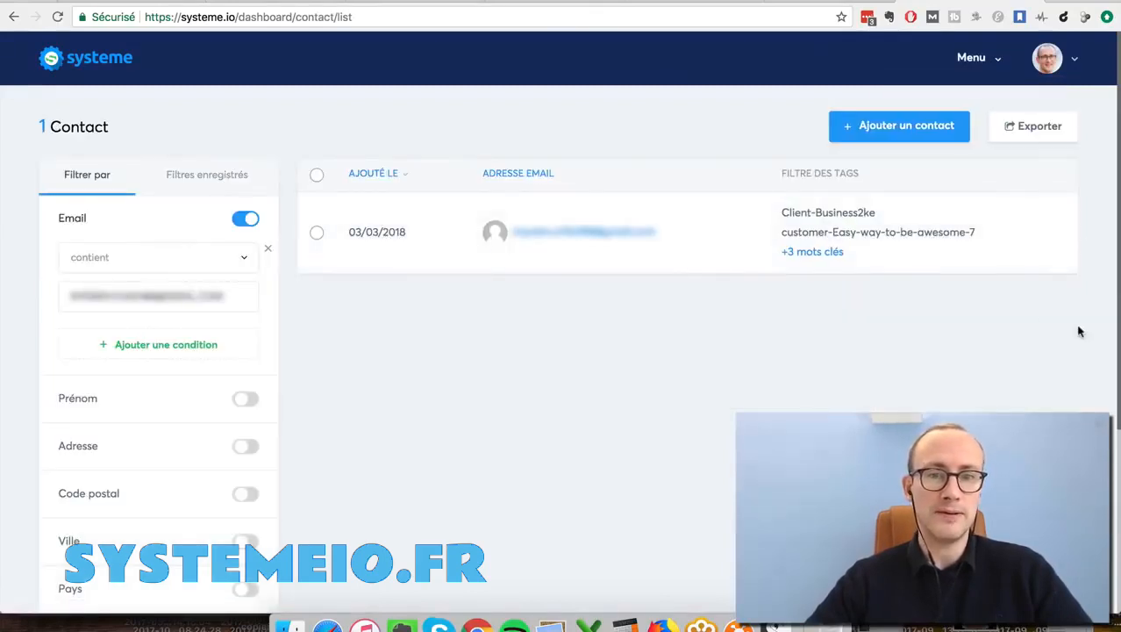
click(267, 249)
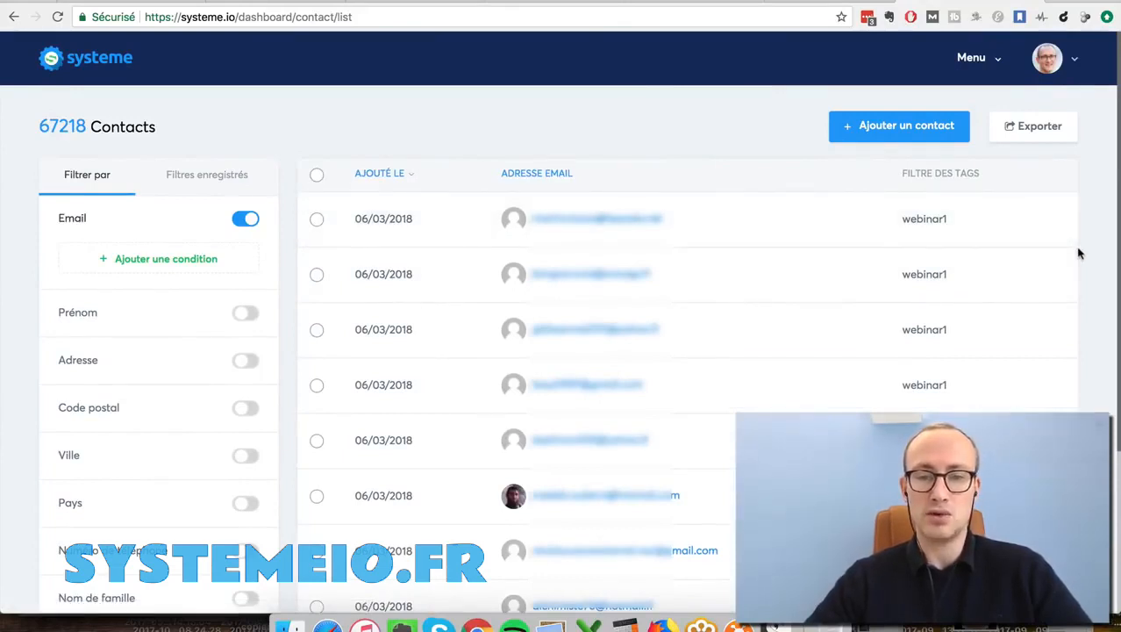
Step: Open the capture page "Formation dropshipping" in the page editor to view it, and return to the capture page list
click(993, 67)
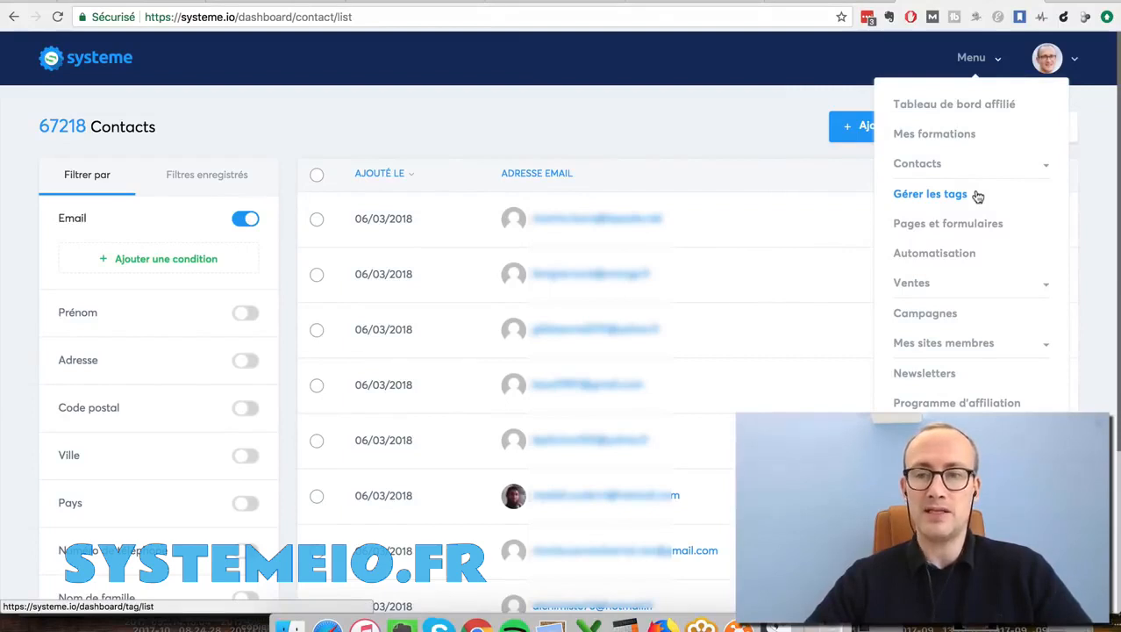
click(946, 224)
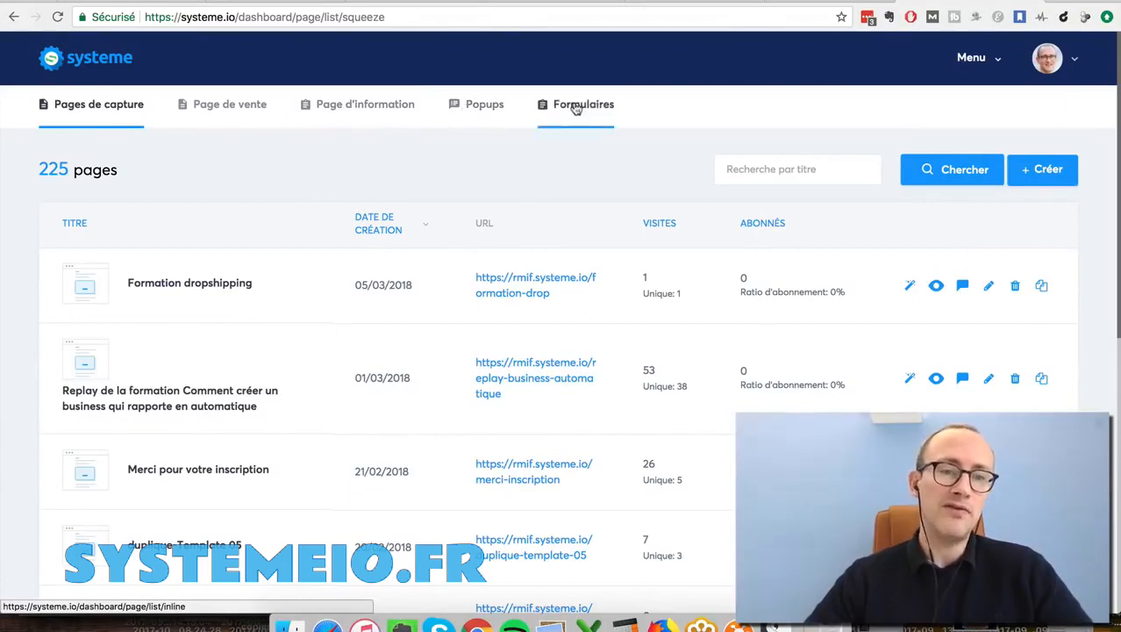
click(909, 288)
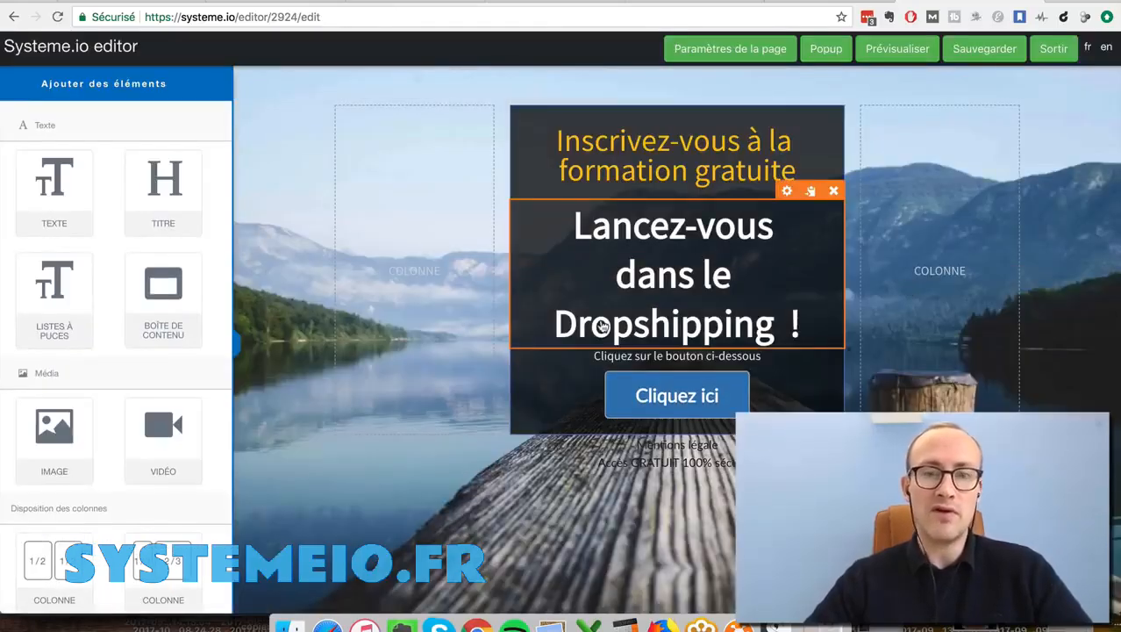
click(11, 17)
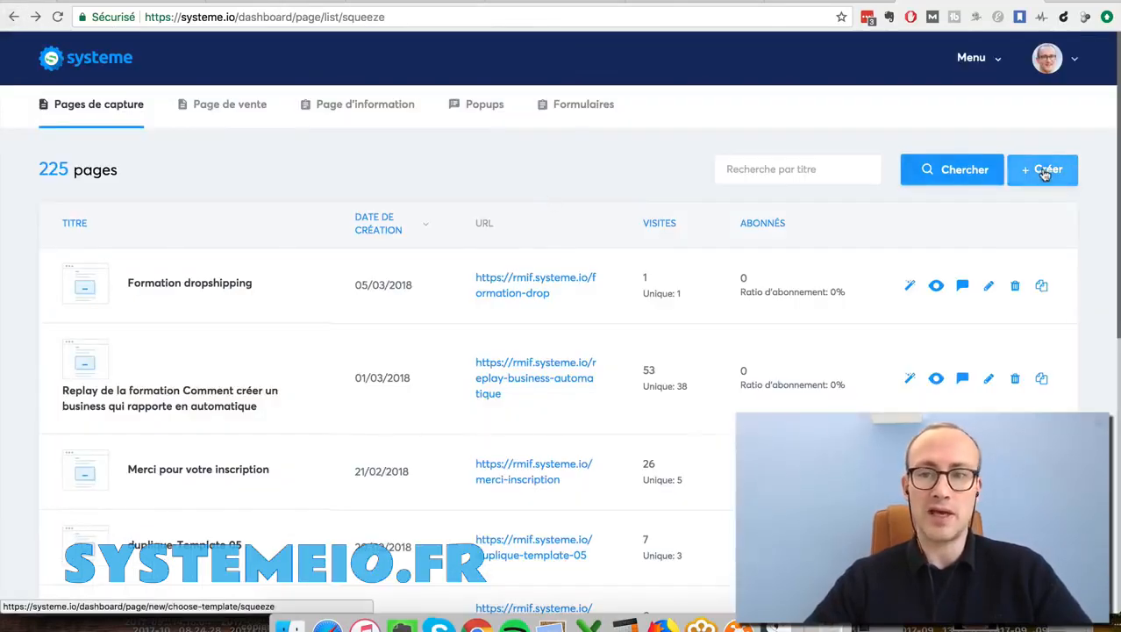
Step: Create a new capture page titled "test" from the "Page de capture" template
click(1045, 172)
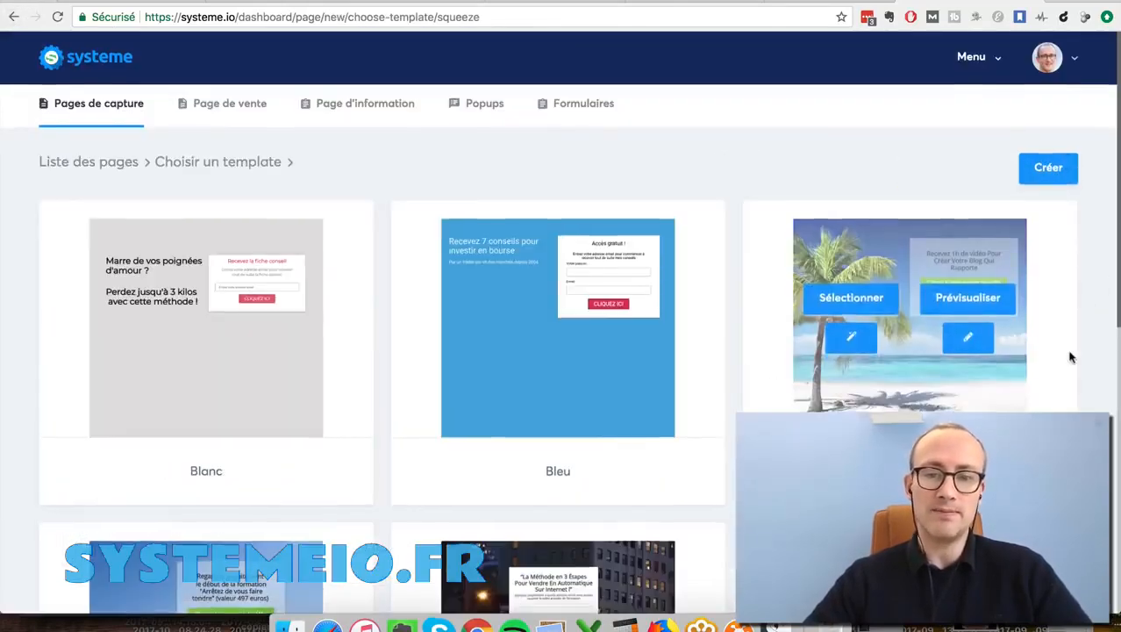
scroll(1070, 357, down, 6)
scroll(1070, 357, up, 2)
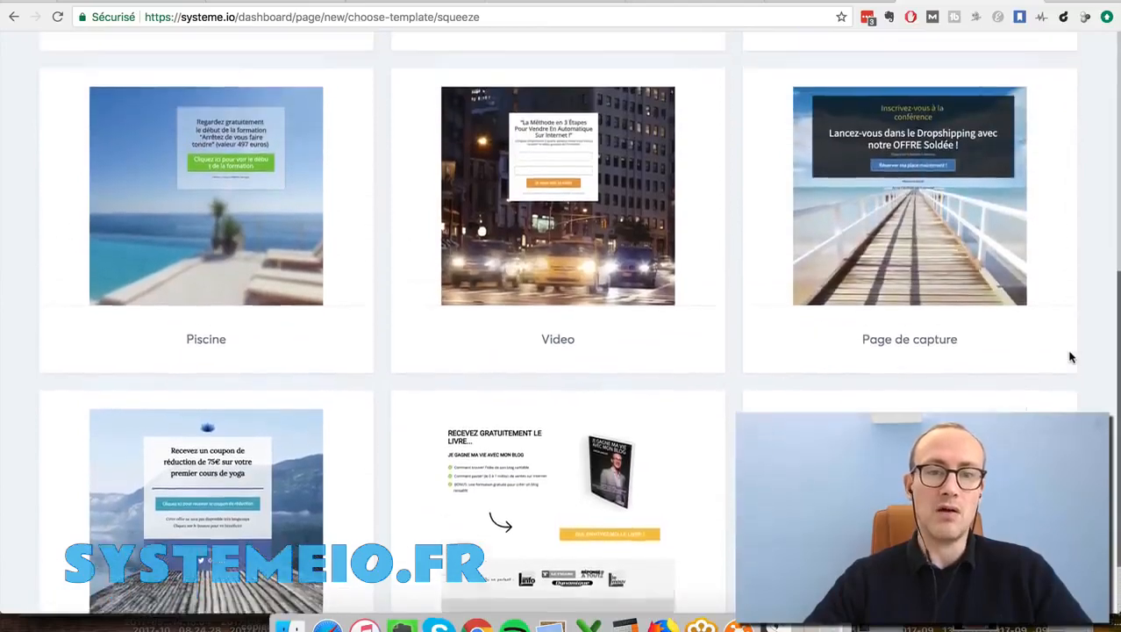
scroll(1070, 357, up, 5)
scroll(1070, 357, down, 3)
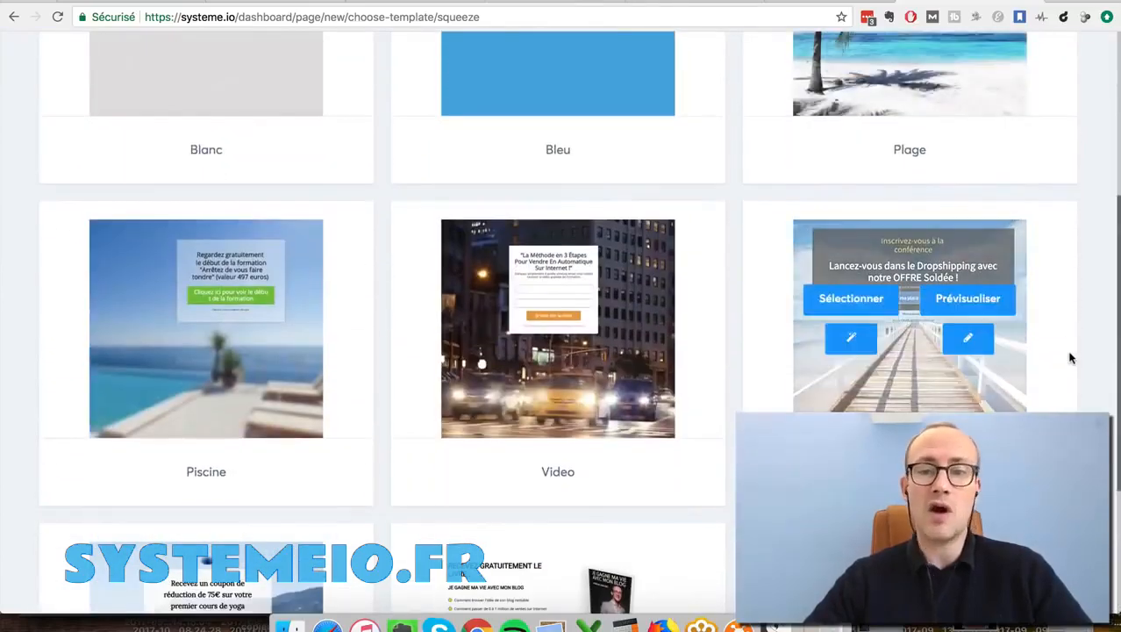
scroll(1070, 357, down, 3)
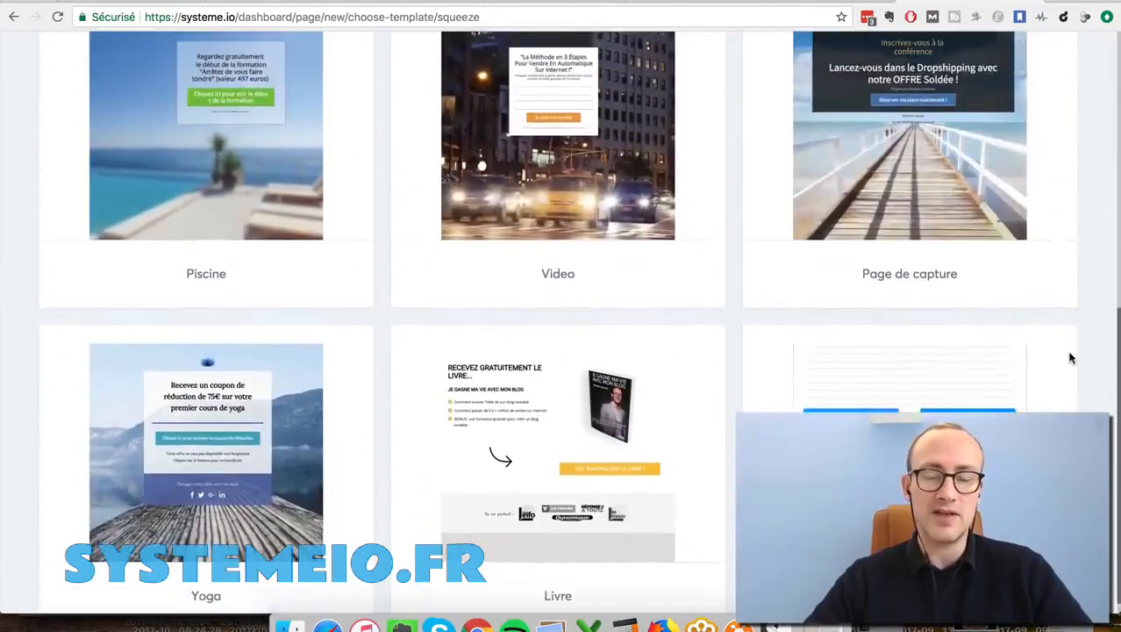
scroll(1071, 357, up, 2)
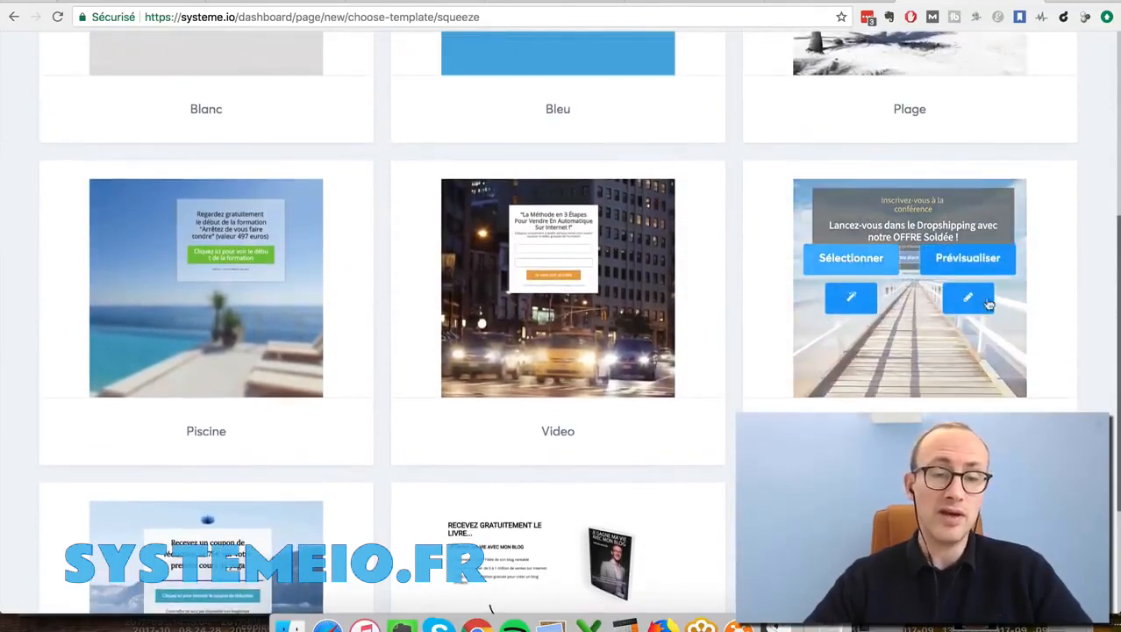
click(853, 259)
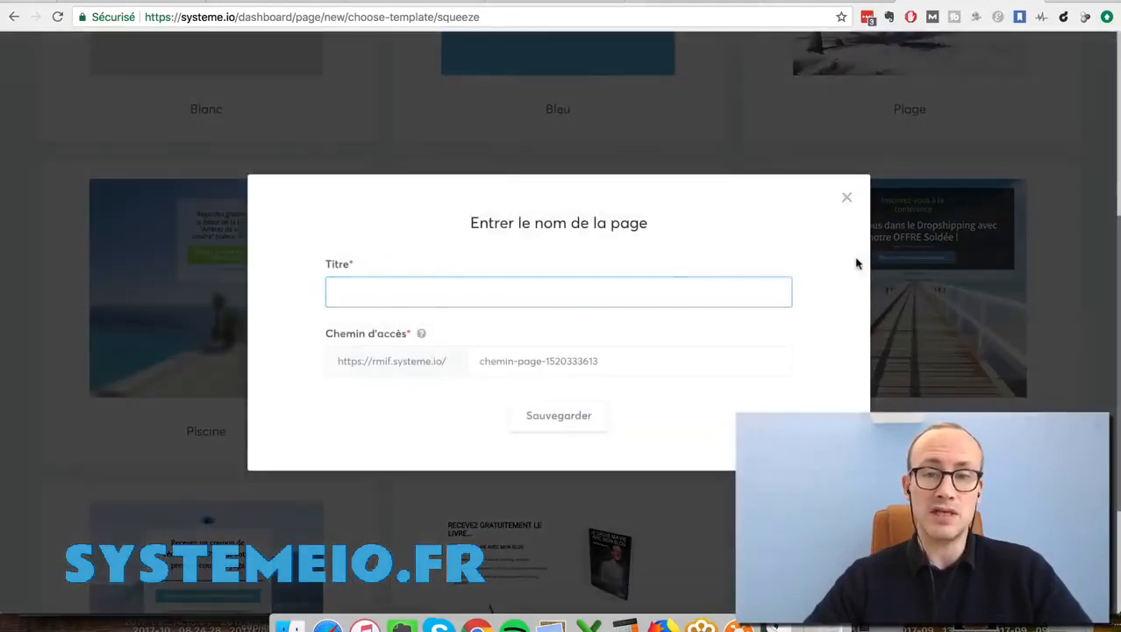
text(test)
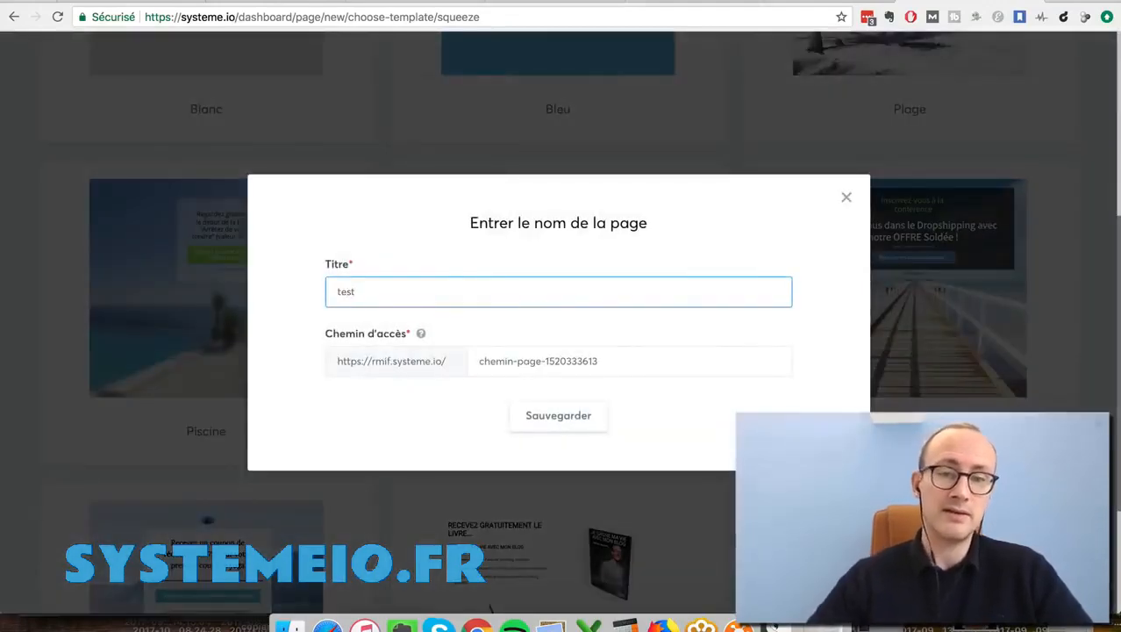
click(545, 421)
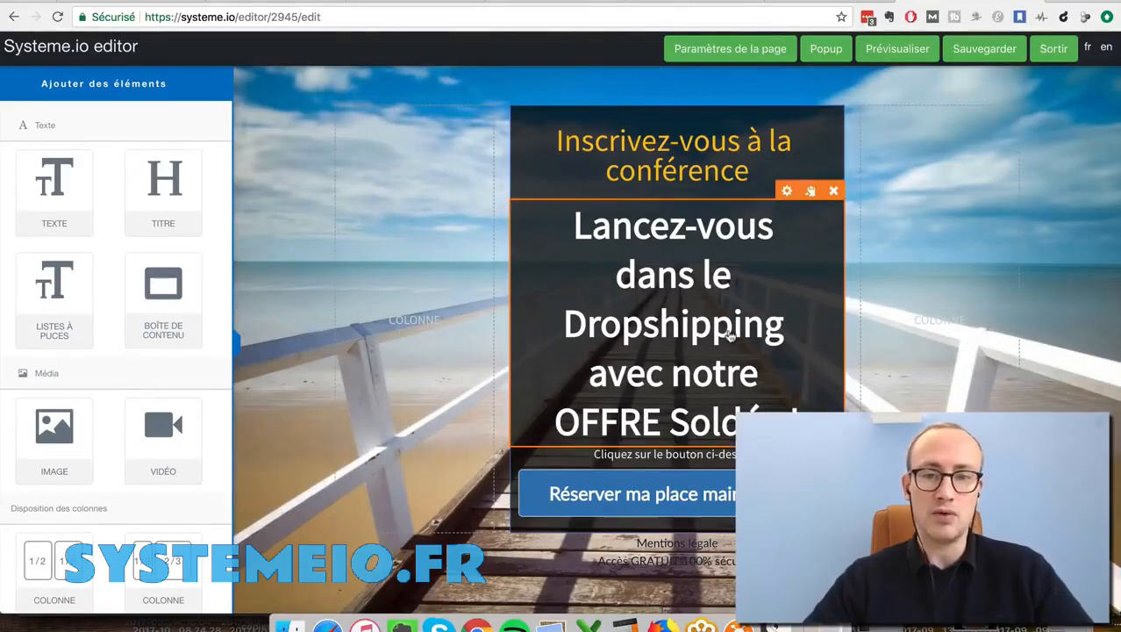
Step: Change the end of the white headline so it reads "Lancez-vous dans le Dropshipping en 7 jours !"
click(769, 318)
triple_click(681, 323)
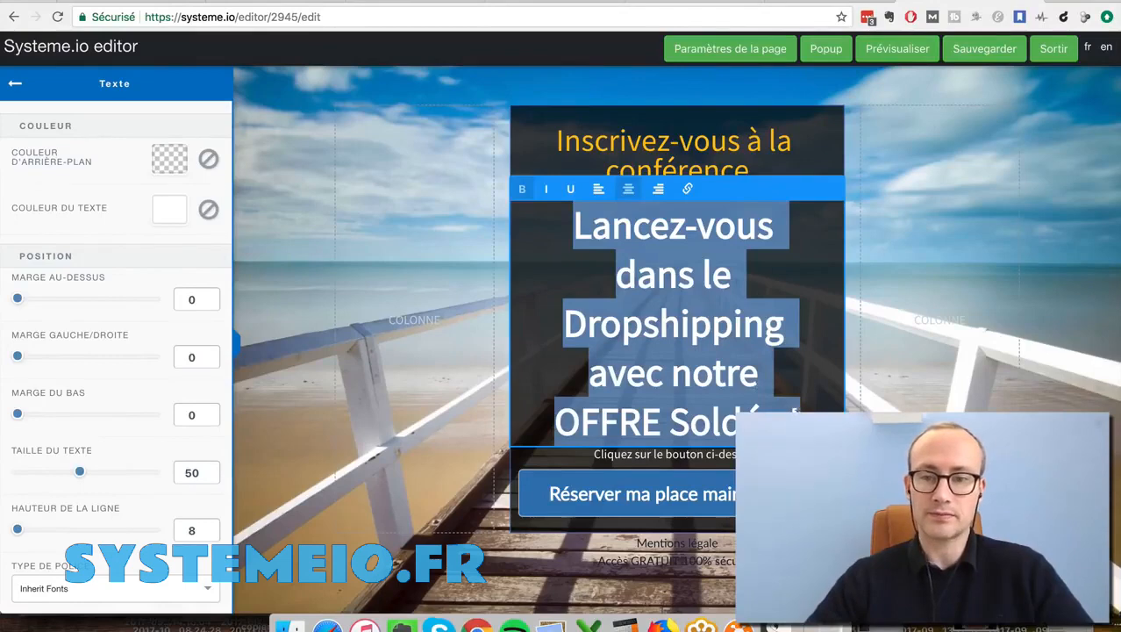
click(799, 412)
key(shift+alt+Left)
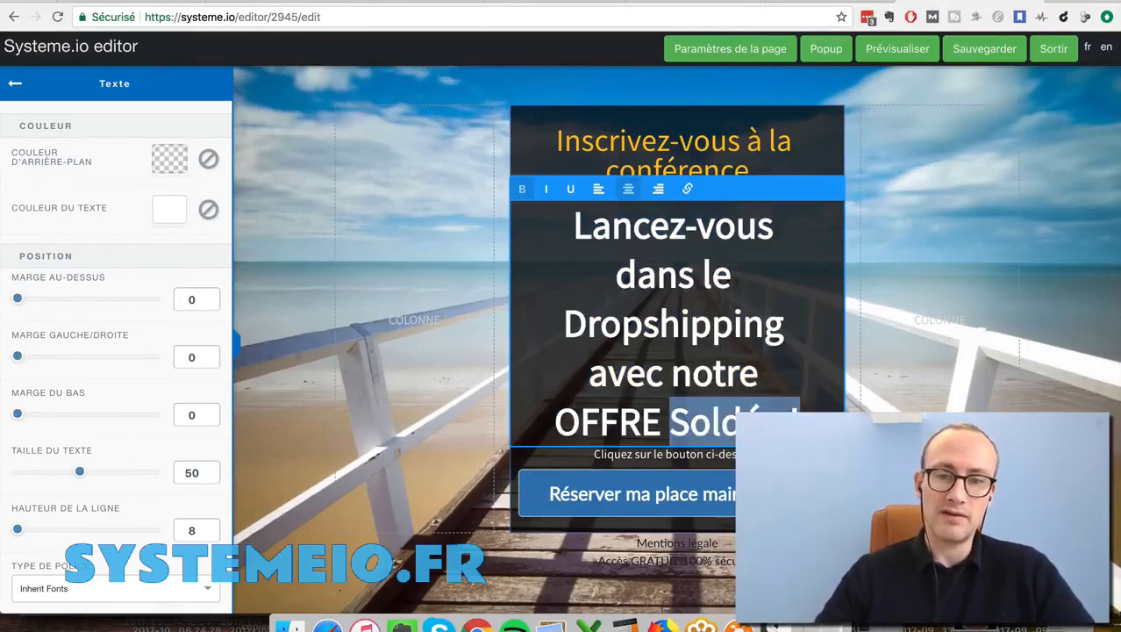
key(shift+alt+Left)
key(shift+alt+Left)
key(shift+alt+Left)
text(en )
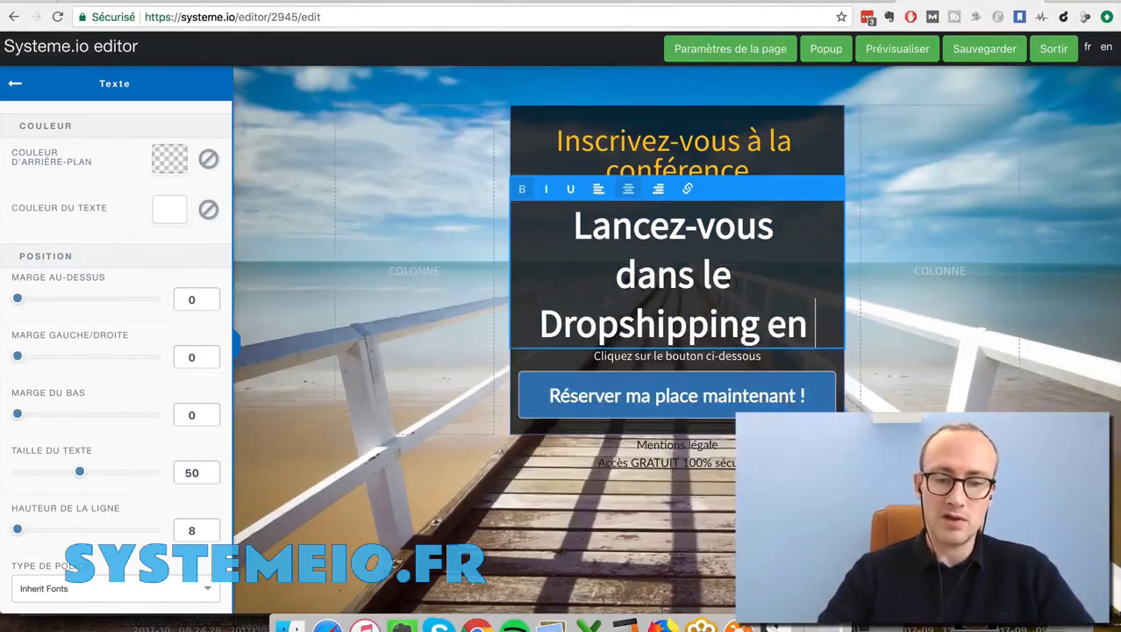
text(7 jours !)
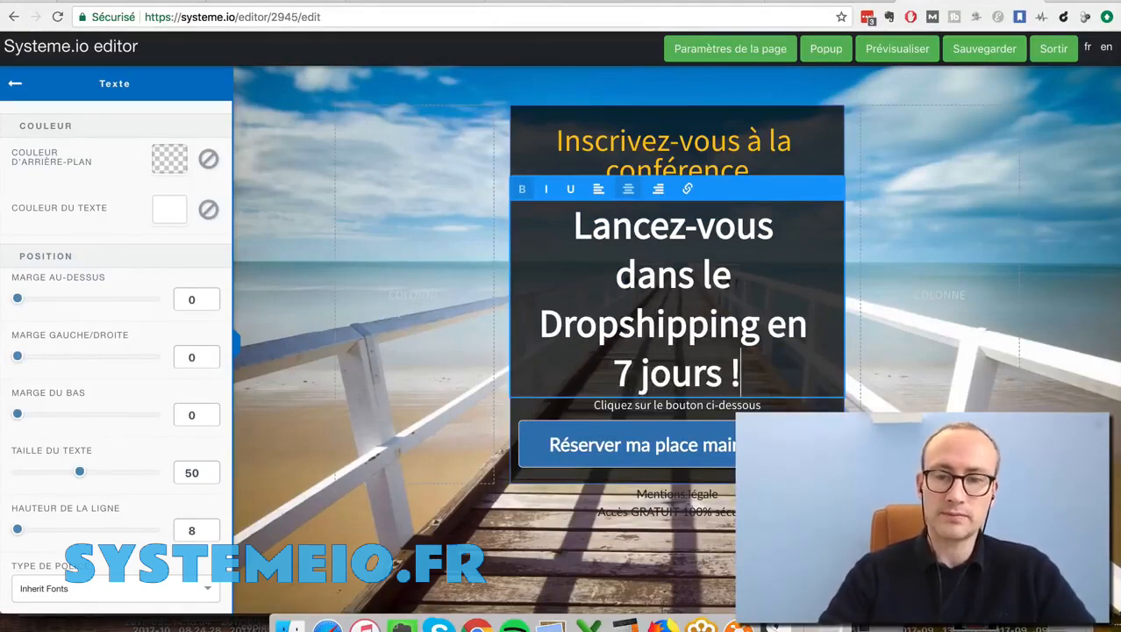
click(407, 420)
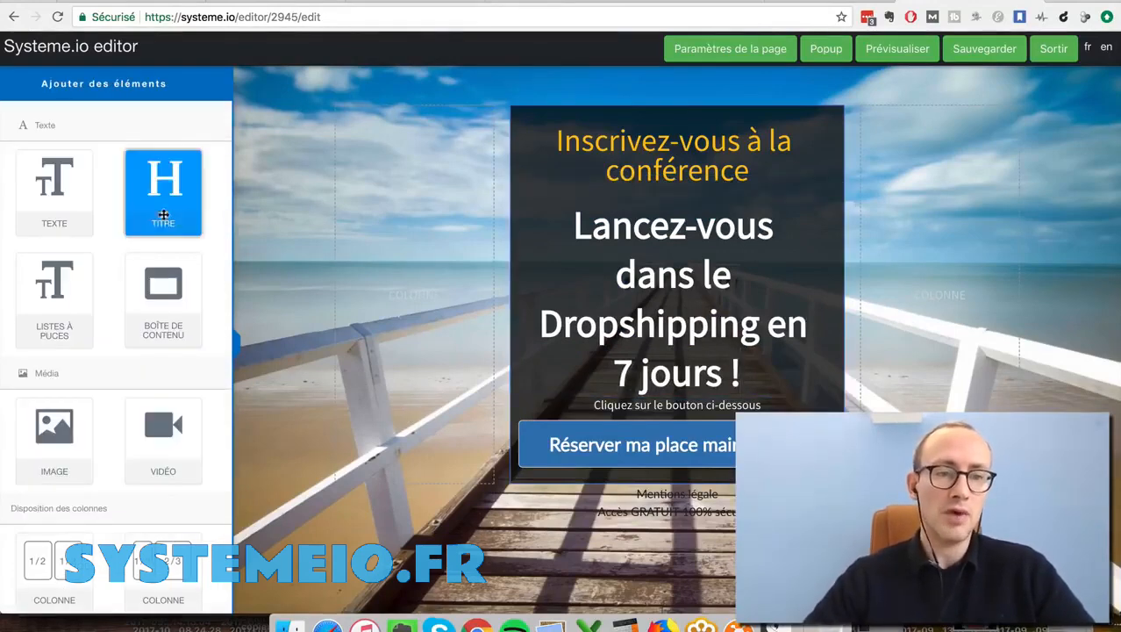
Step: Add a video element to the page and move it into the empty column left of the headline box
drag(161, 443, 663, 395)
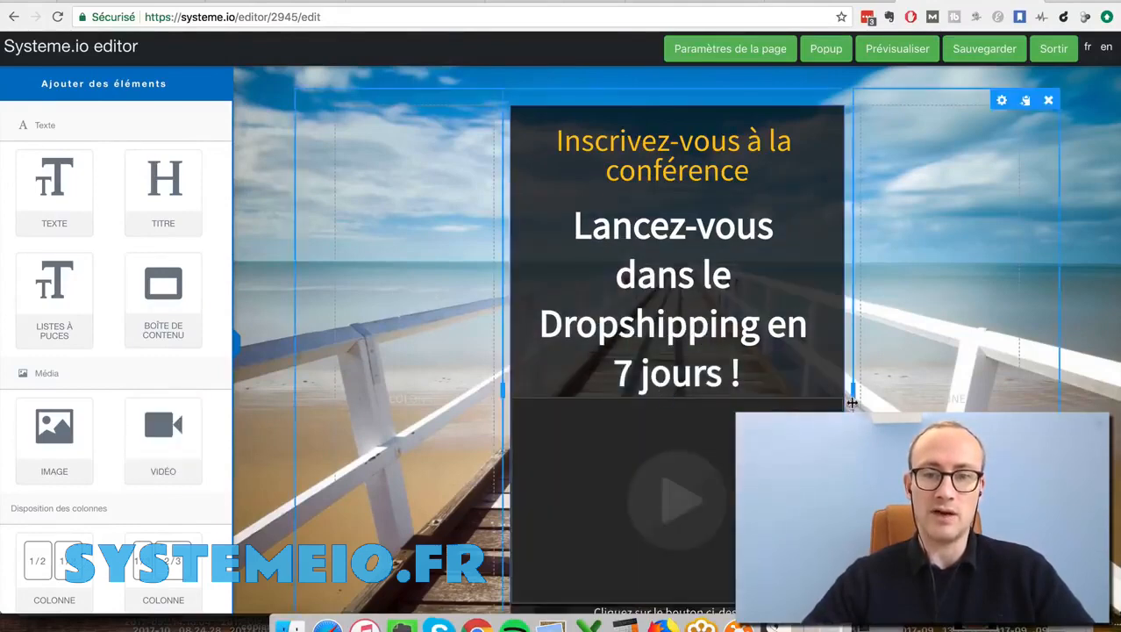
scroll(693, 377, down, 3)
scroll(715, 366, up, 3)
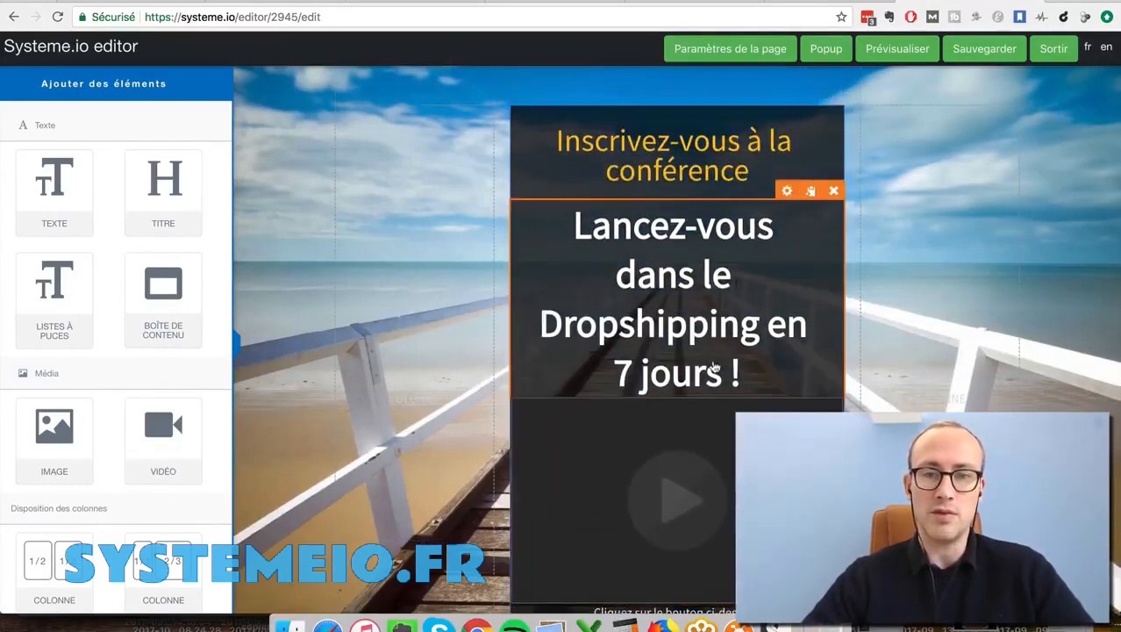
drag(675, 450, 650, 210)
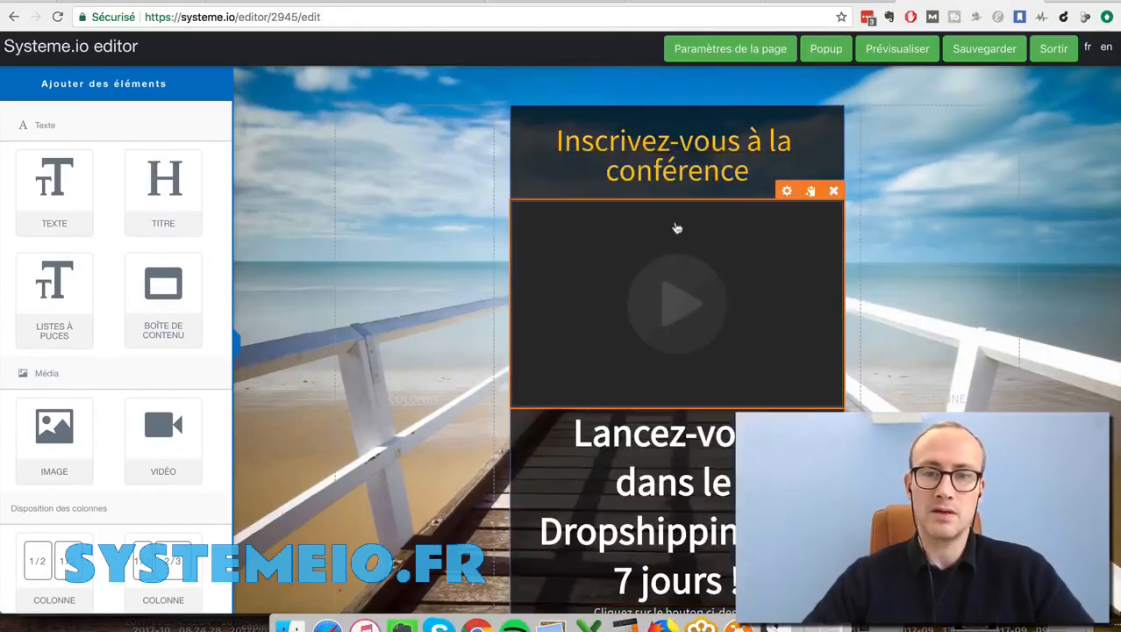
drag(728, 296, 413, 312)
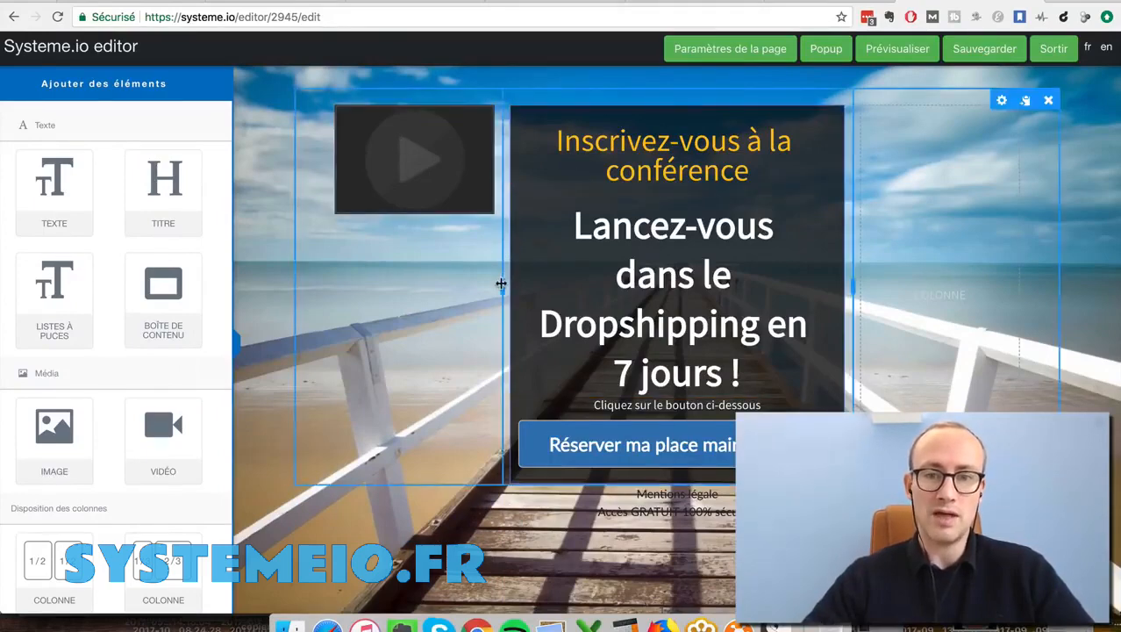
Step: Shift the column borders to the right to narrow the empty third column and widen the video column to about twice its width
mouse_move(501, 284)
mouse_down()
mouse_move(575, 289)
mouse_move(500, 292)
mouse_up()
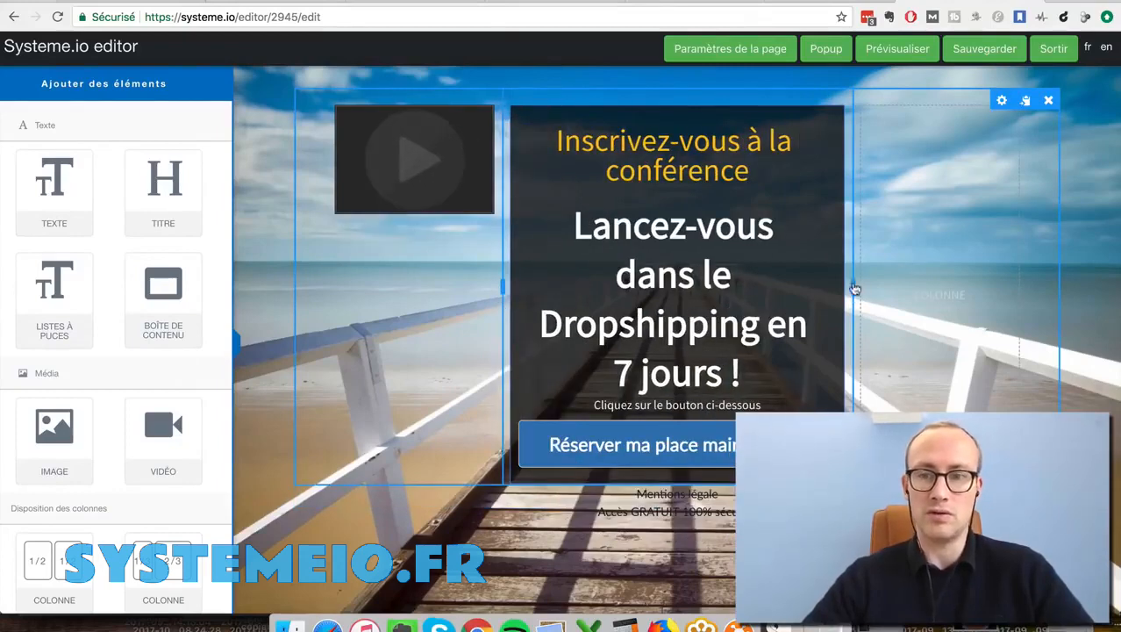
drag(853, 285, 966, 285)
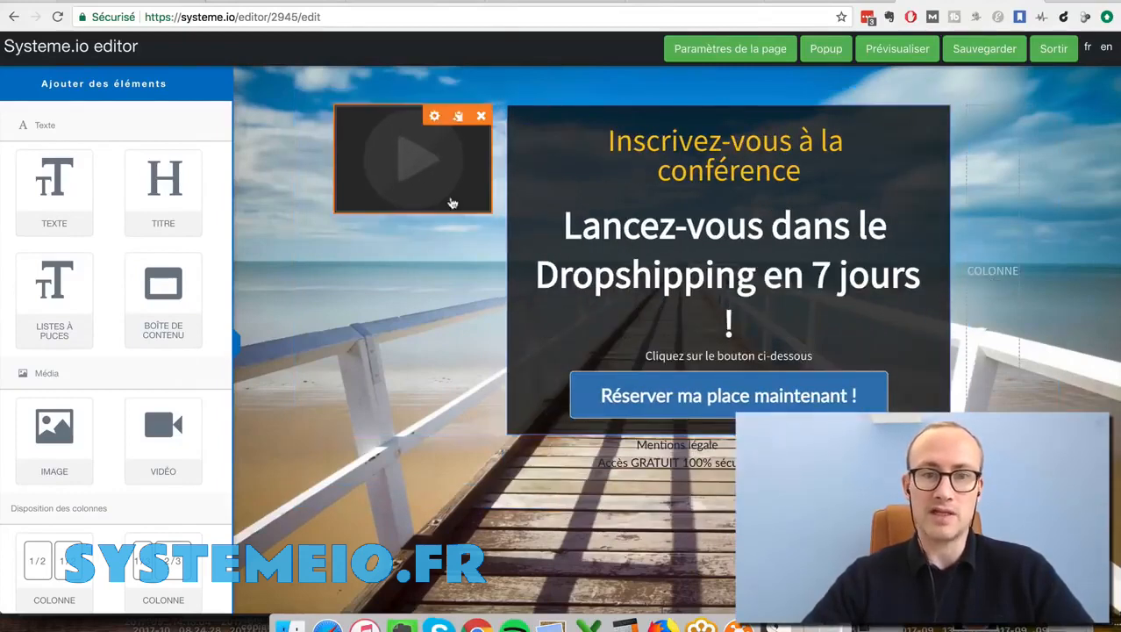
drag(501, 262, 617, 271)
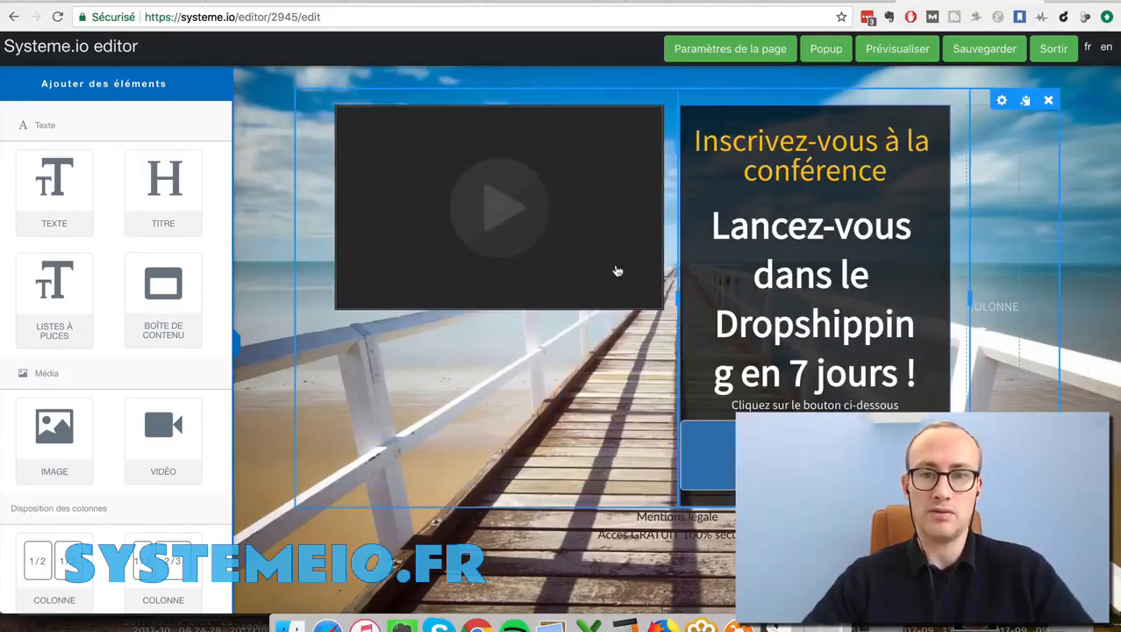
Step: Set the video's top margin to 94 and exit the editor, saving the page
click(473, 258)
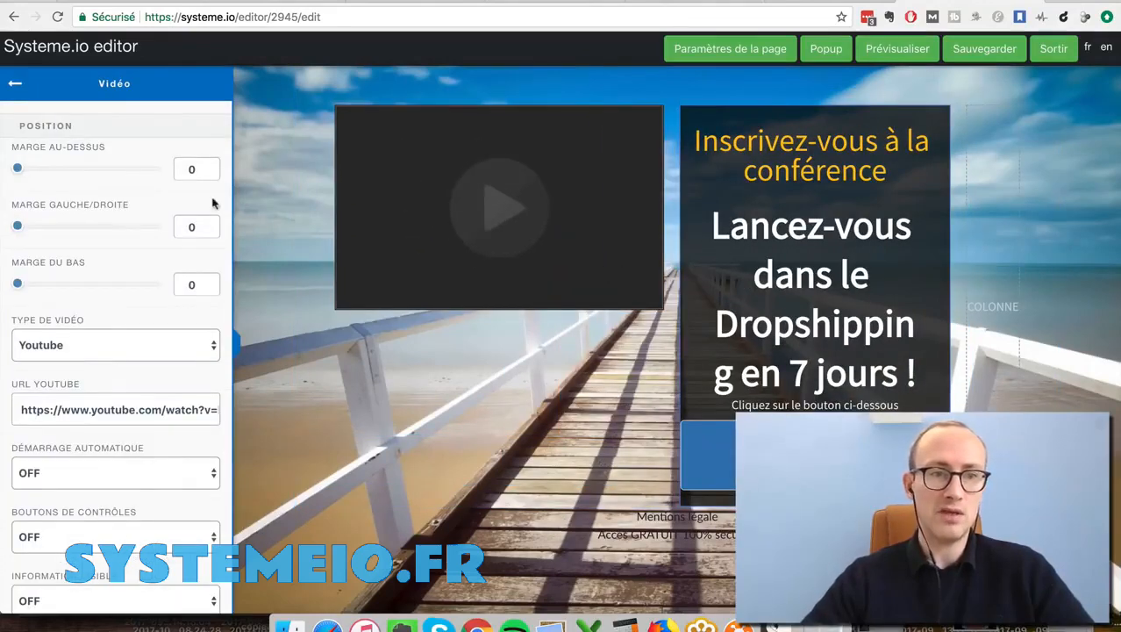
drag(18, 172, 83, 177)
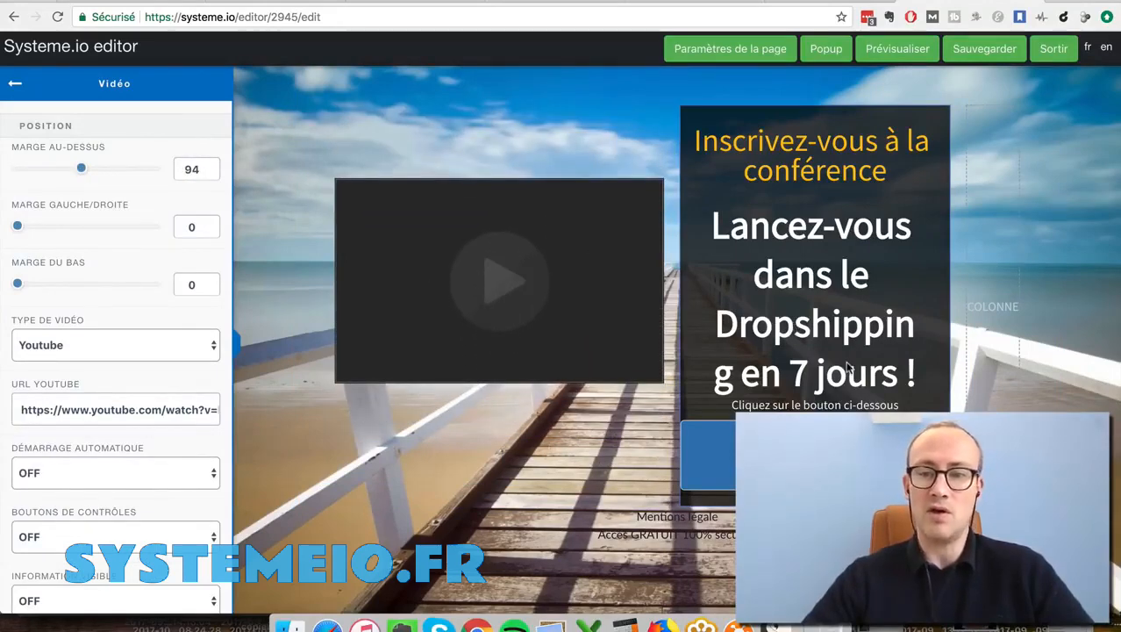
click(847, 370)
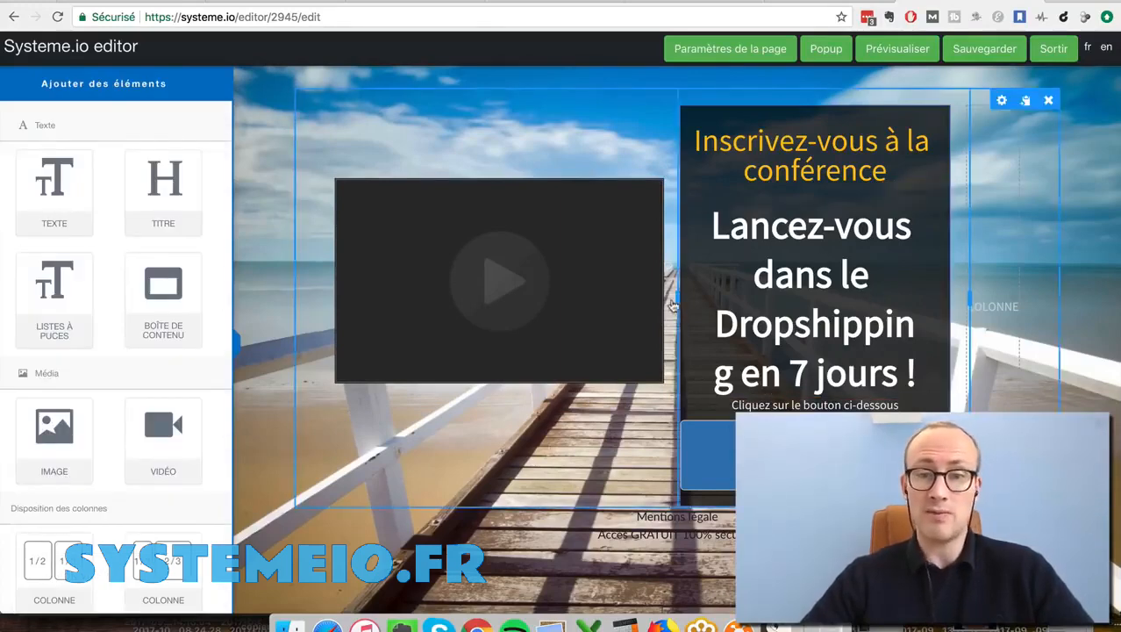
click(1051, 51)
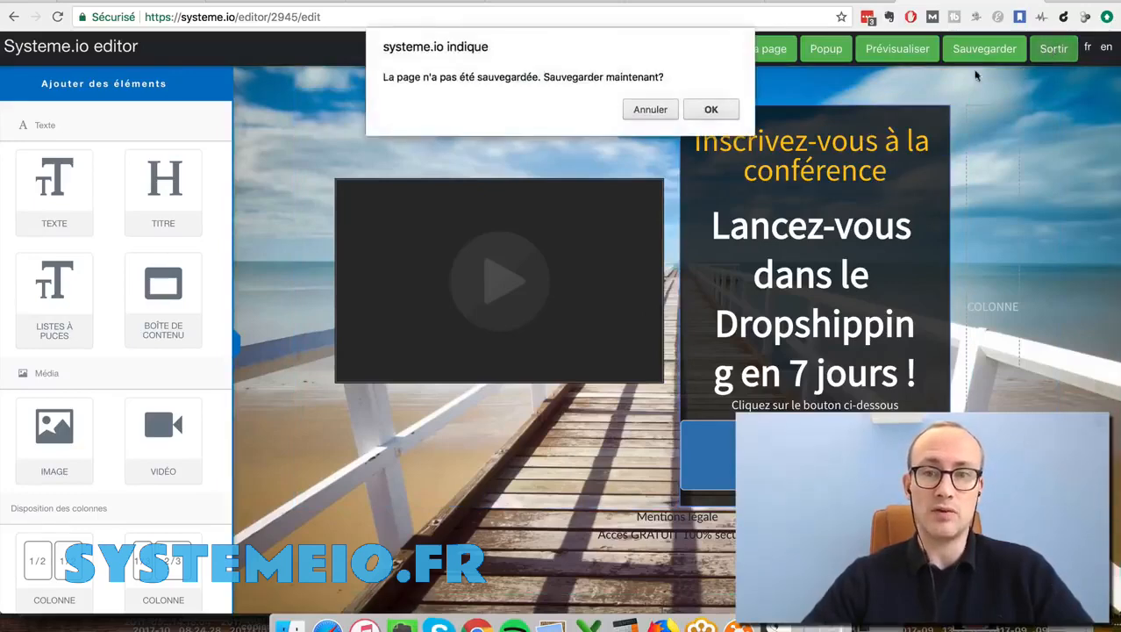
click(716, 110)
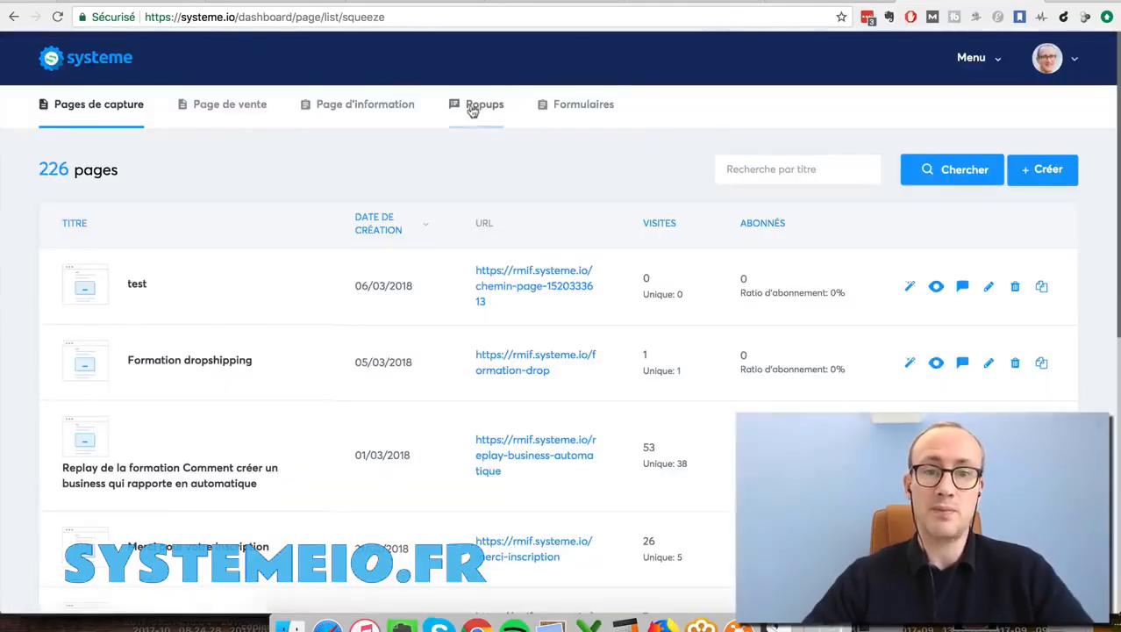
Step: Open the "popup site" popup in the editor and examine its title and first-name field
click(476, 106)
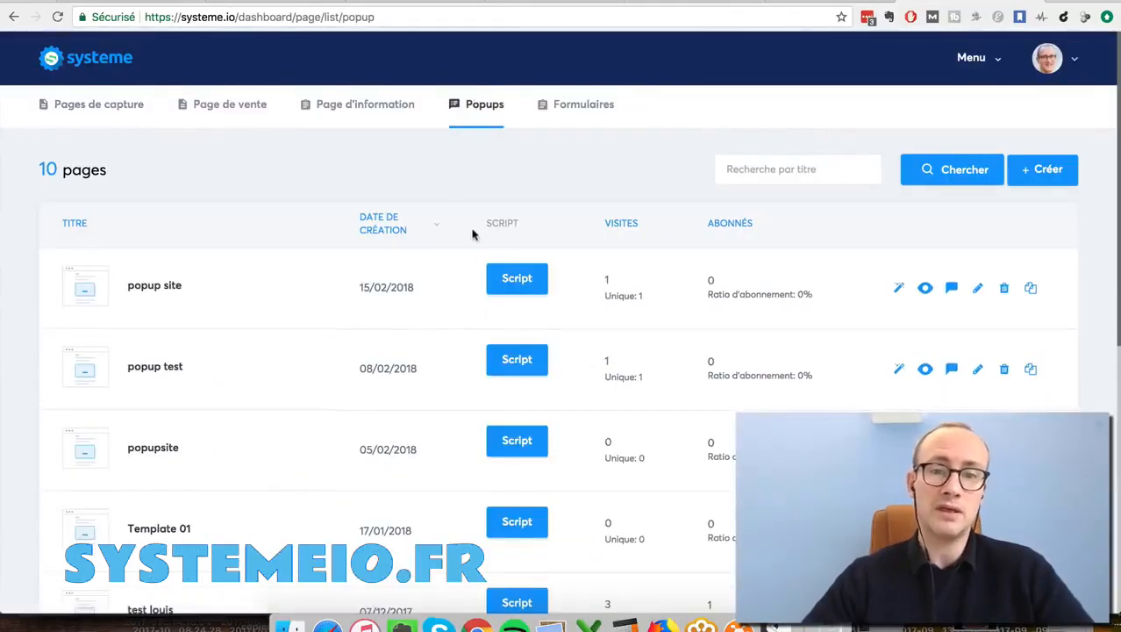
click(898, 289)
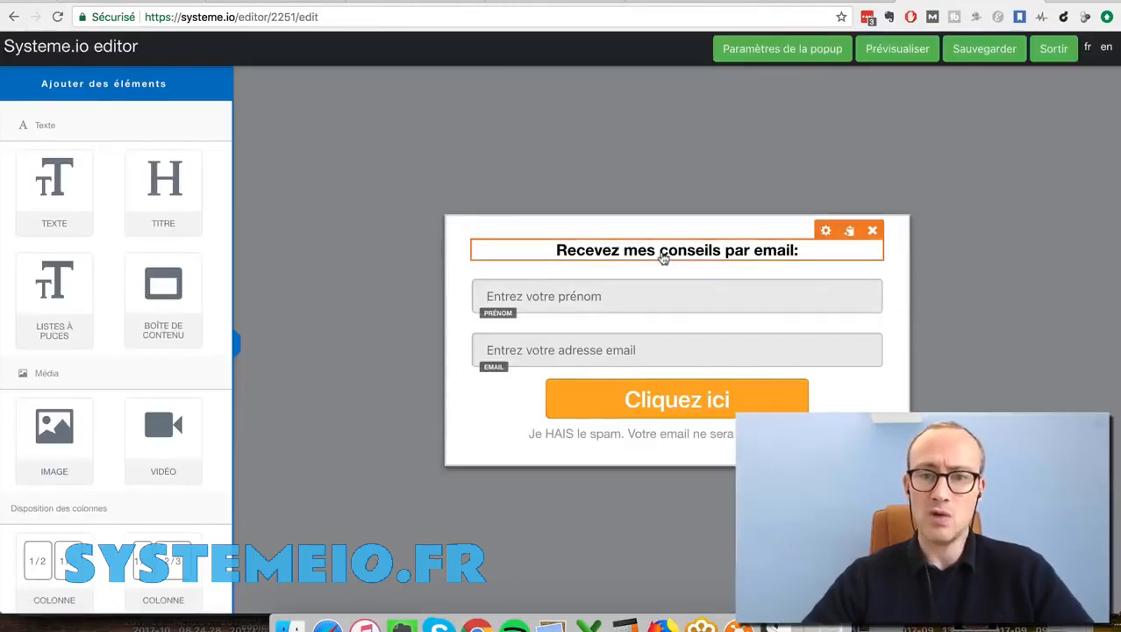
click(663, 255)
click(636, 312)
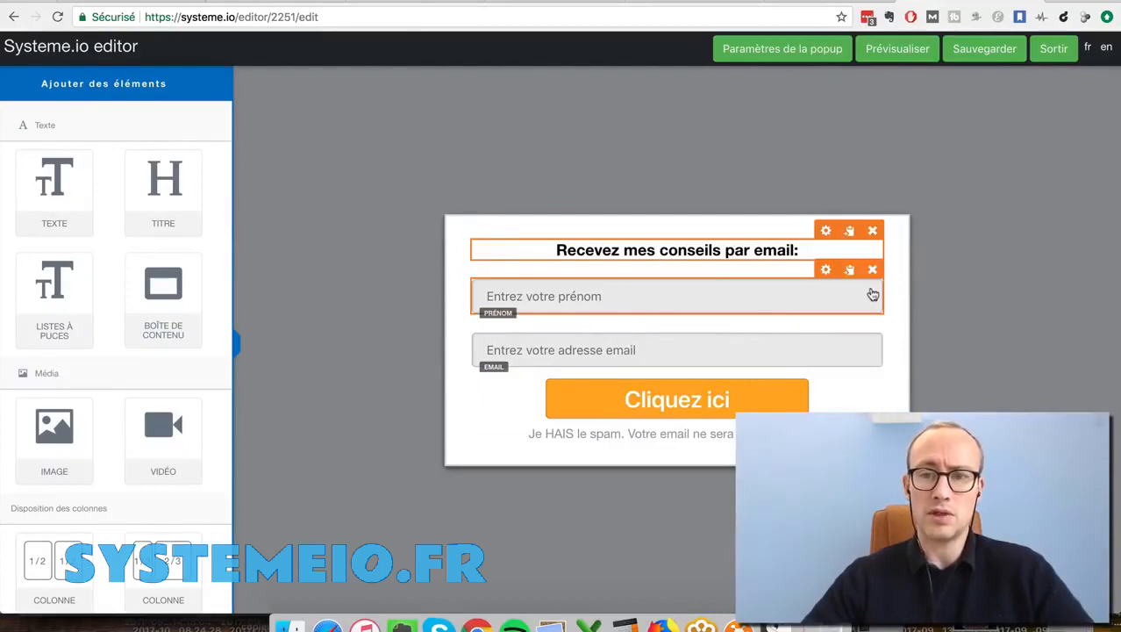
Step: Delete the first-name field from the popup and confirm the deletion
click(873, 271)
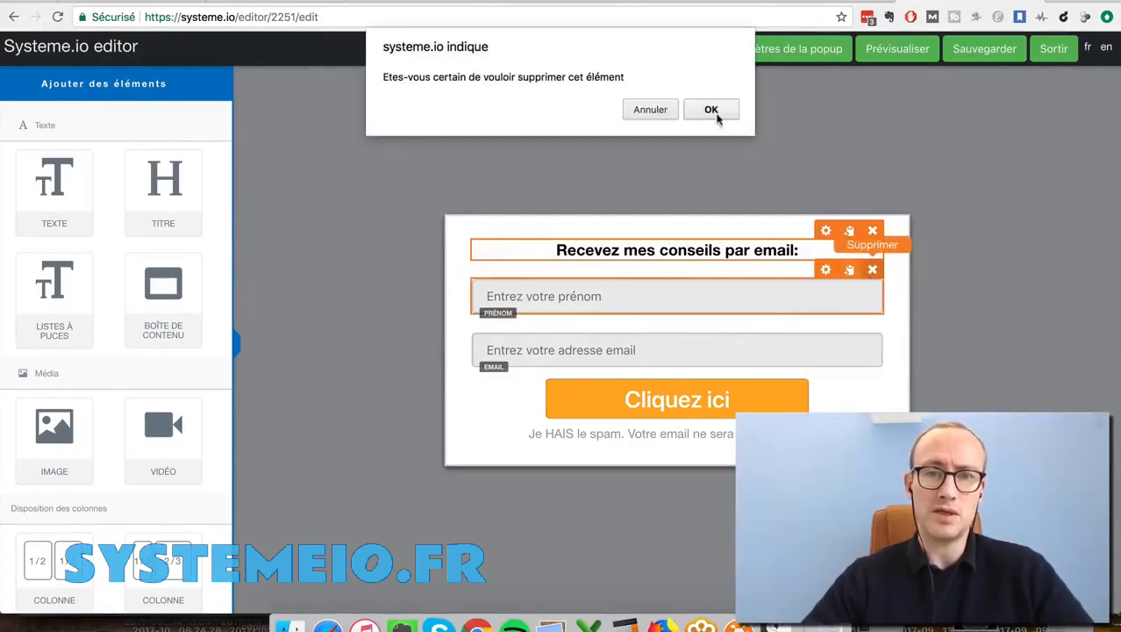
click(712, 109)
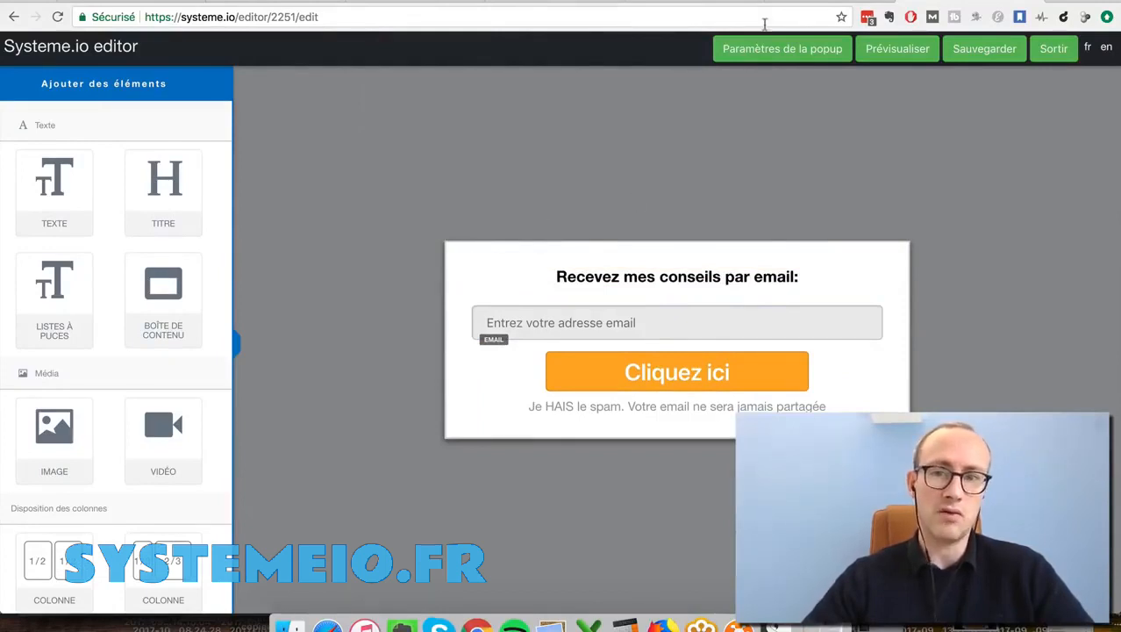
Step: Try grey 9B9B9B and pinkish grey B3A2A2 as the popup's background color, and return it to white
click(766, 49)
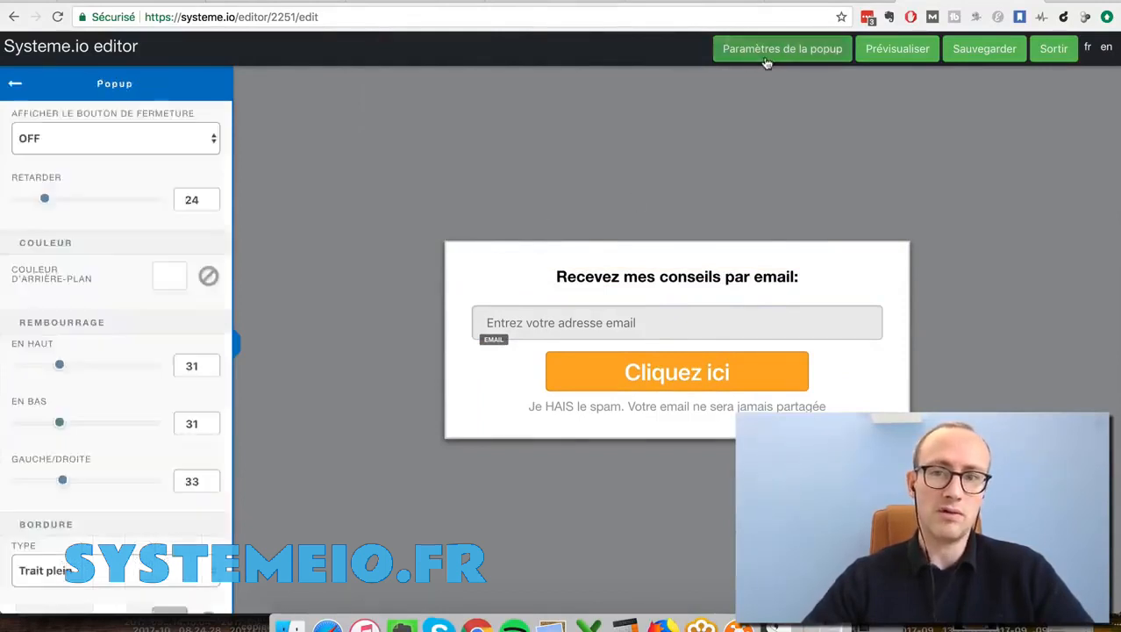
click(181, 278)
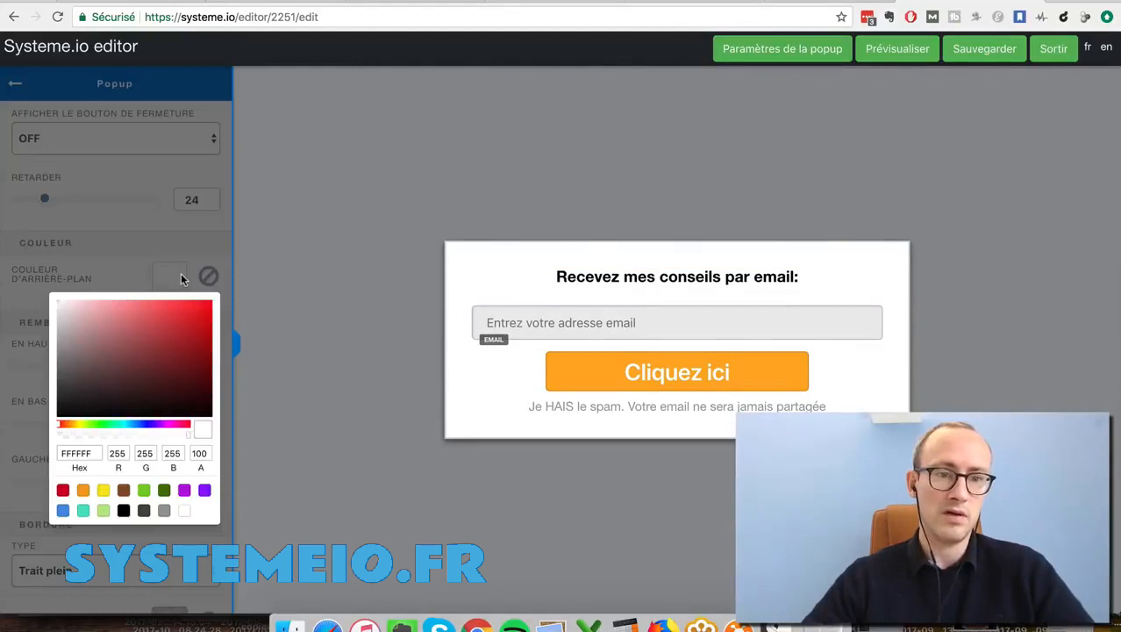
click(164, 511)
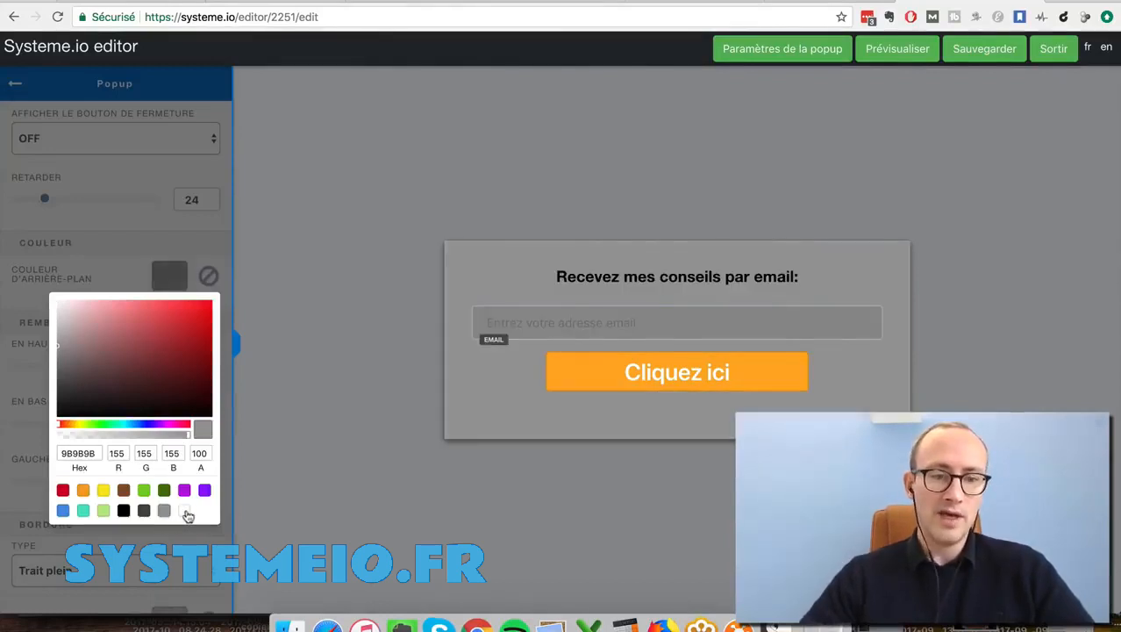
click(184, 511)
drag(107, 372, 71, 334)
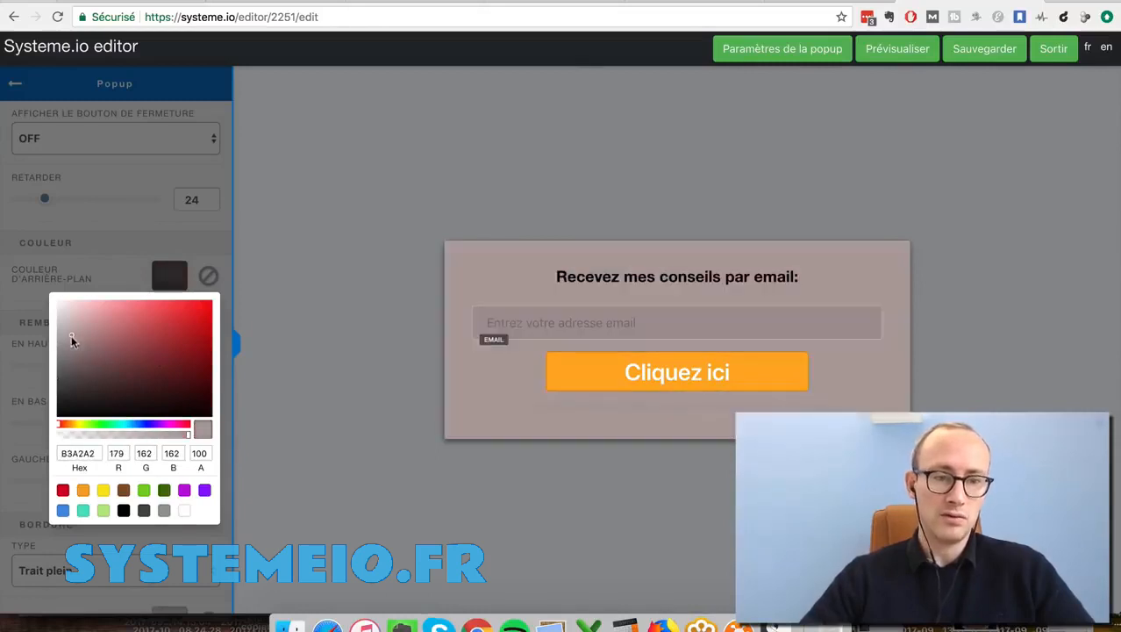
click(184, 511)
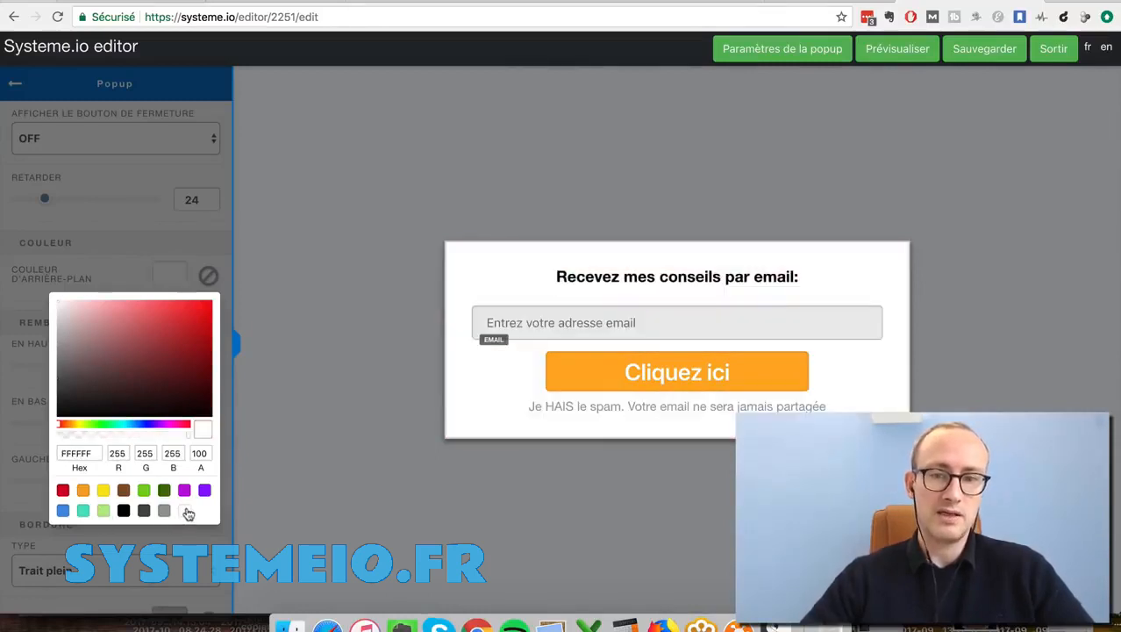
click(325, 260)
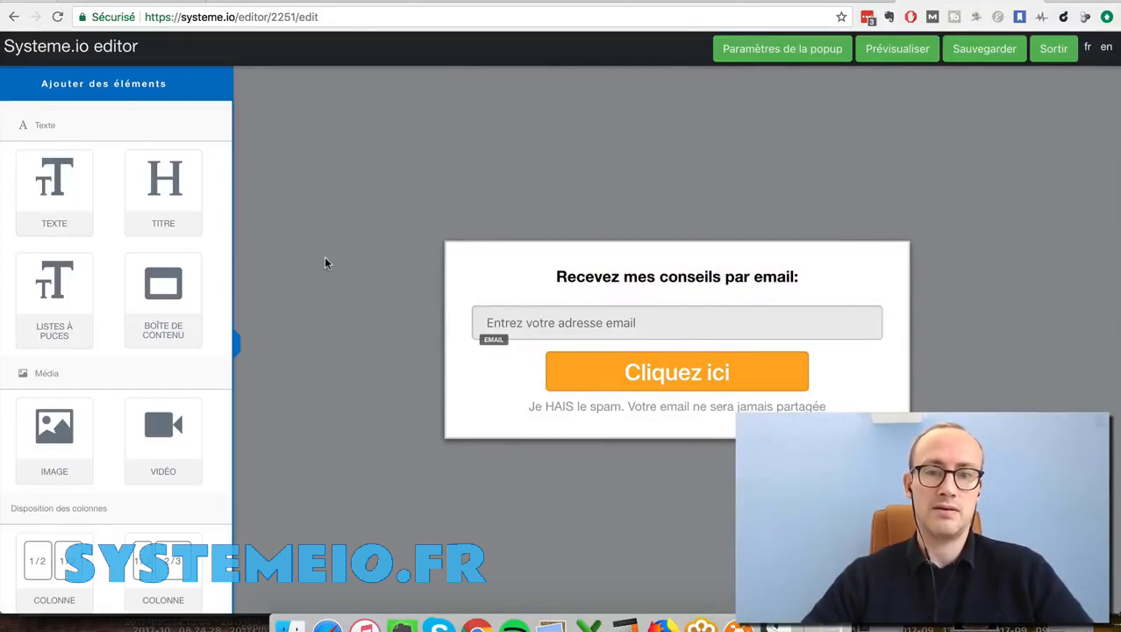
Step: Try blue 4A90E2 on the "Cliquez ici" button, set its background to the preset orange, and exit the popup editor
click(632, 379)
scroll(153, 458, down, 5)
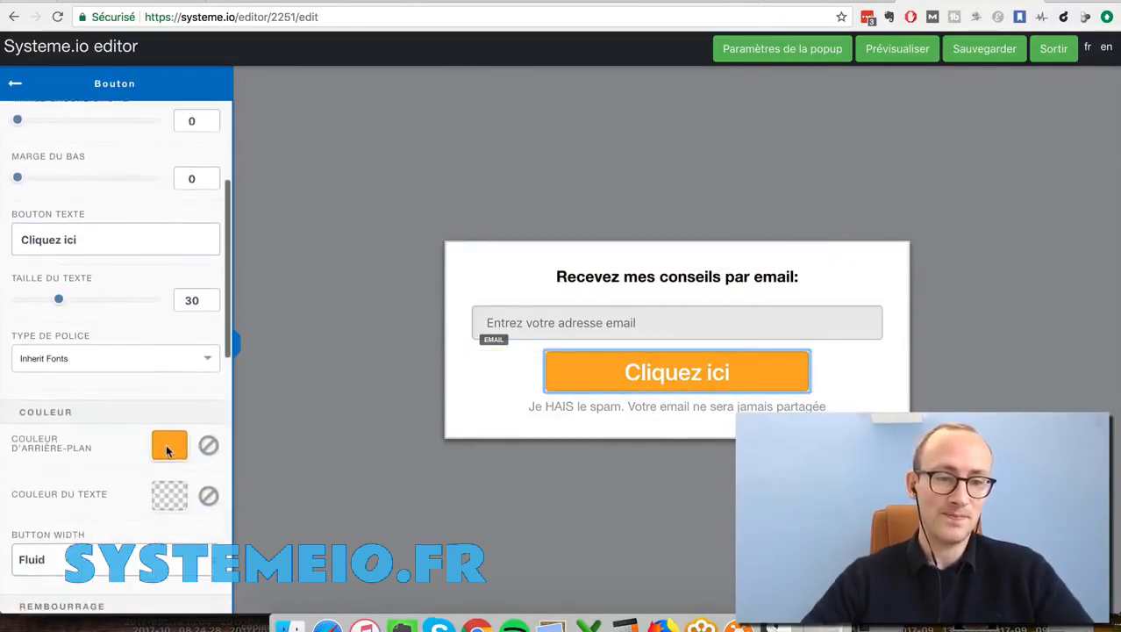
click(166, 443)
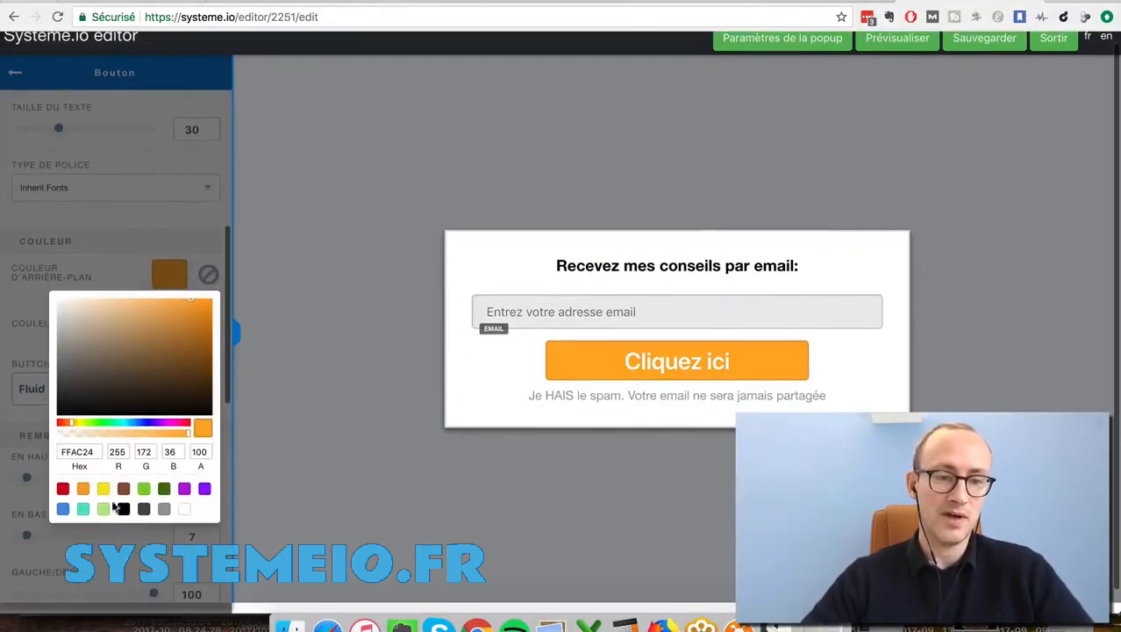
click(62, 509)
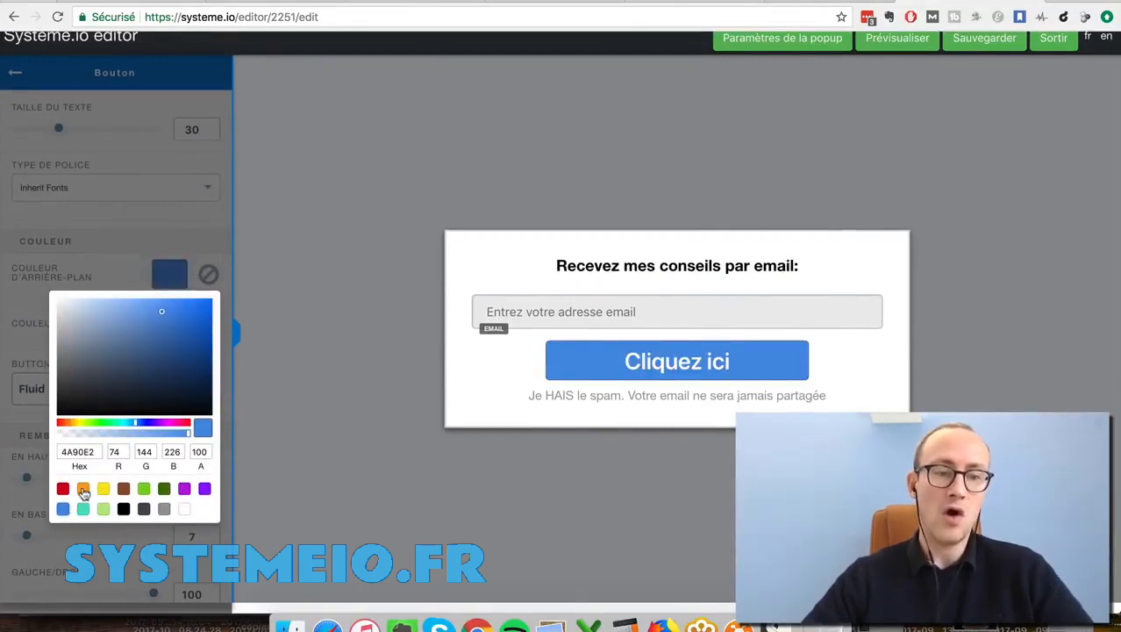
click(83, 487)
click(329, 272)
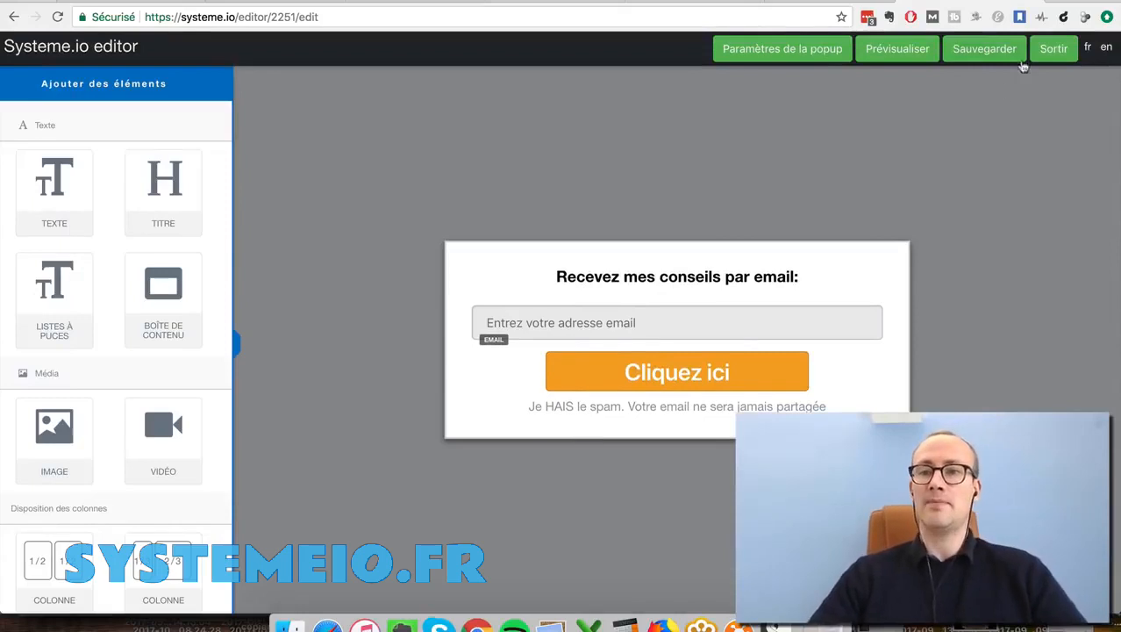
click(1054, 50)
click(643, 110)
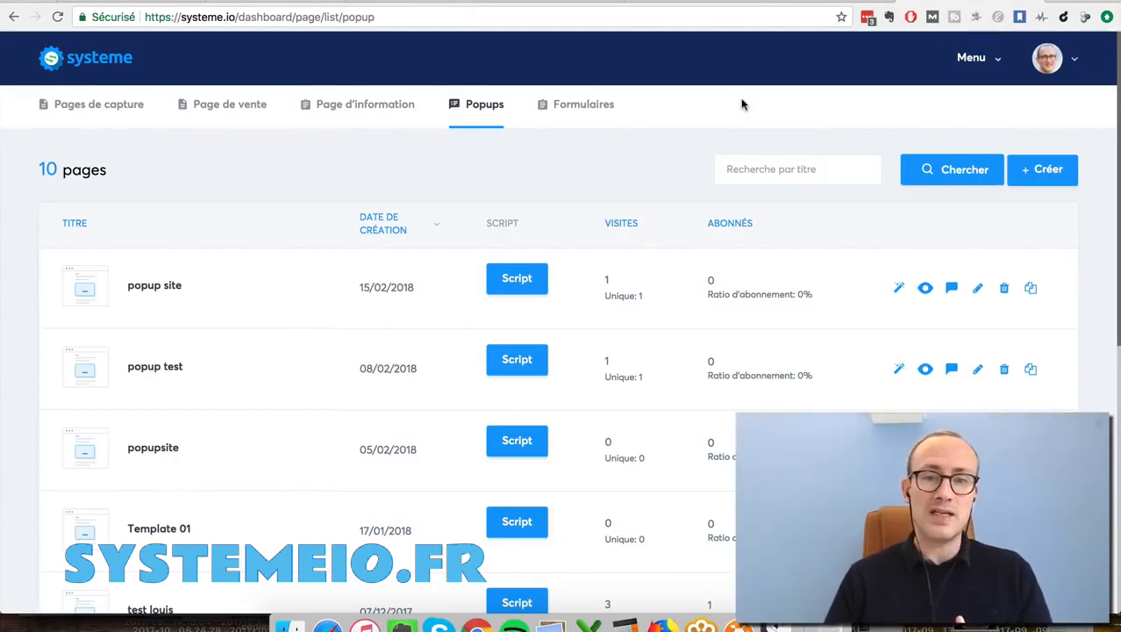
Step: Preview the "Formation dropshipping" capture page, try its registration popup with a first name, and return to the capture page list
click(67, 108)
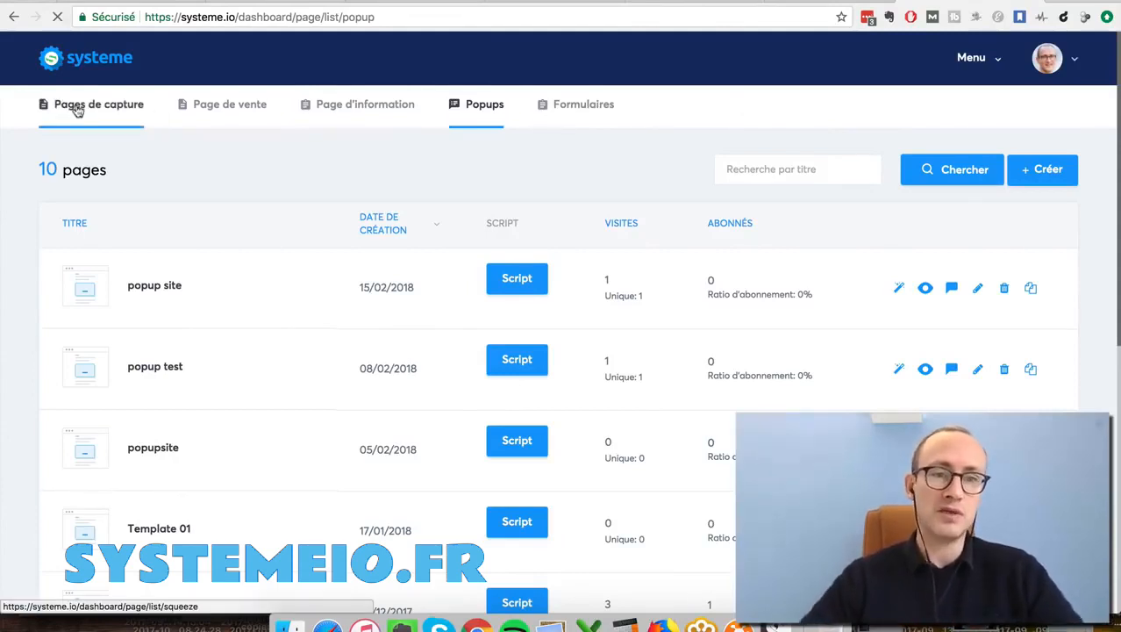
click(936, 362)
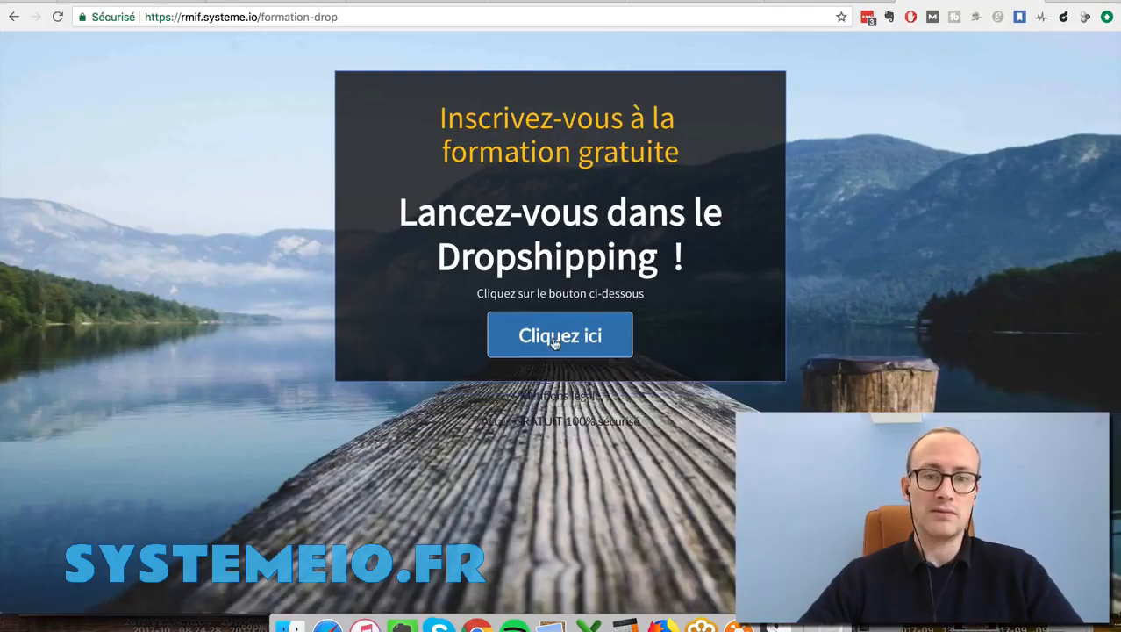
click(555, 337)
click(538, 312)
text(aurelien)
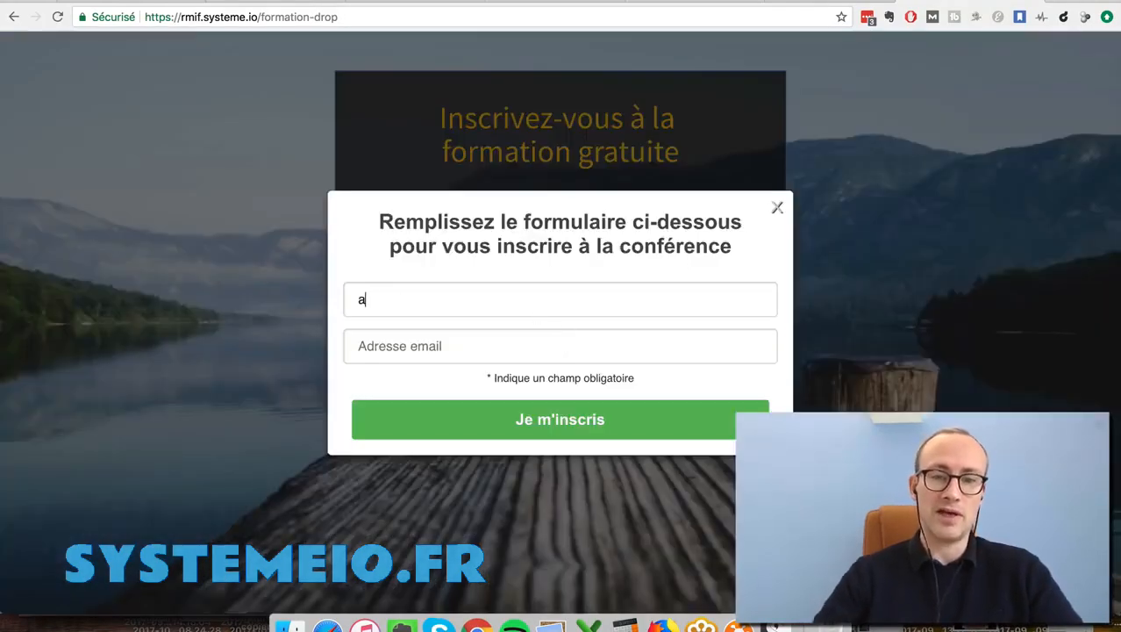
click(776, 208)
click(13, 17)
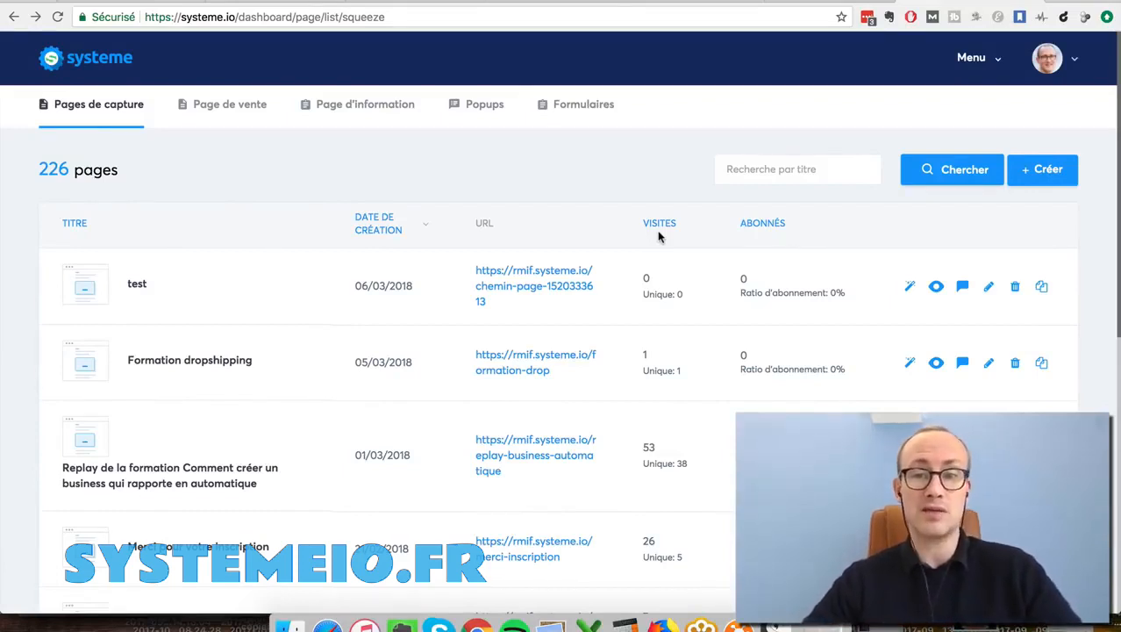
Step: Open the list of sales offers and view the other sections available under Ventes
click(997, 61)
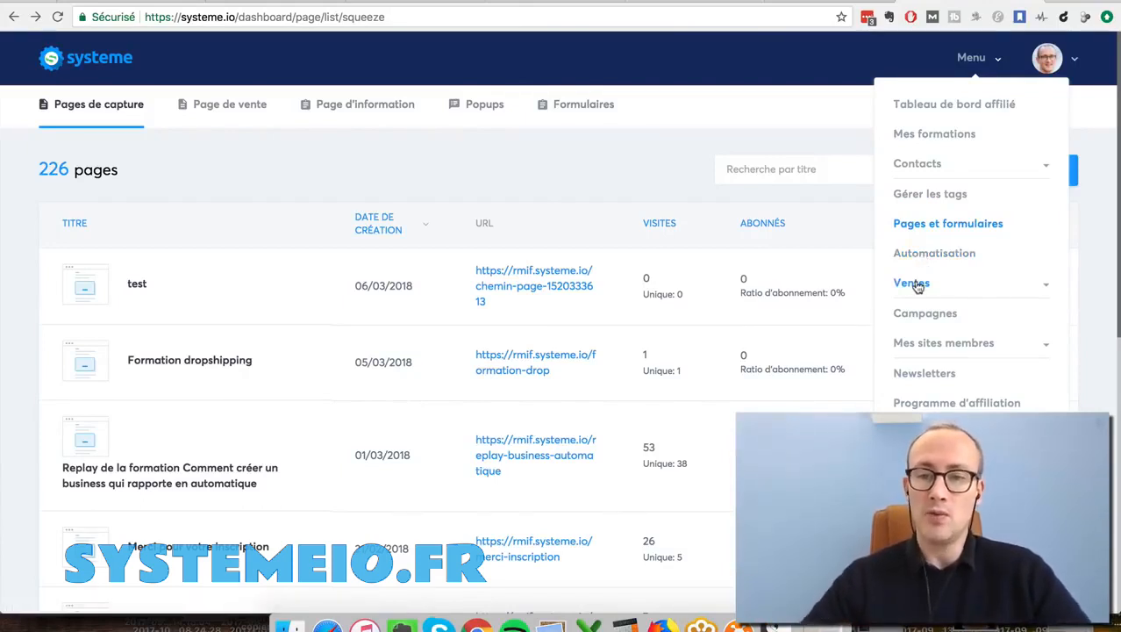
click(916, 284)
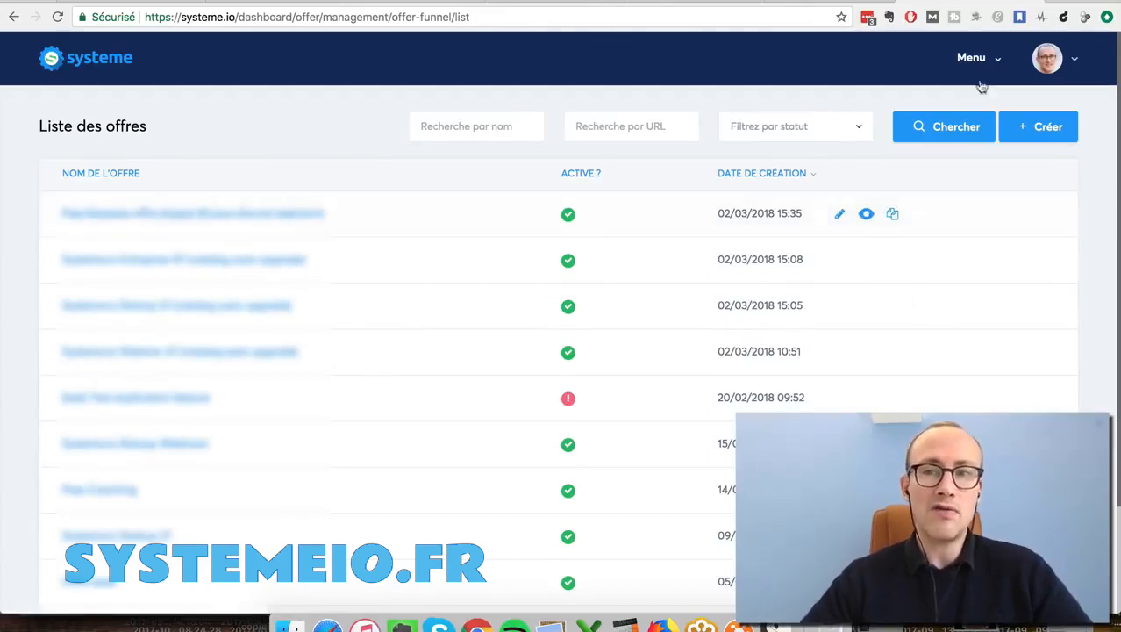
click(994, 58)
click(914, 285)
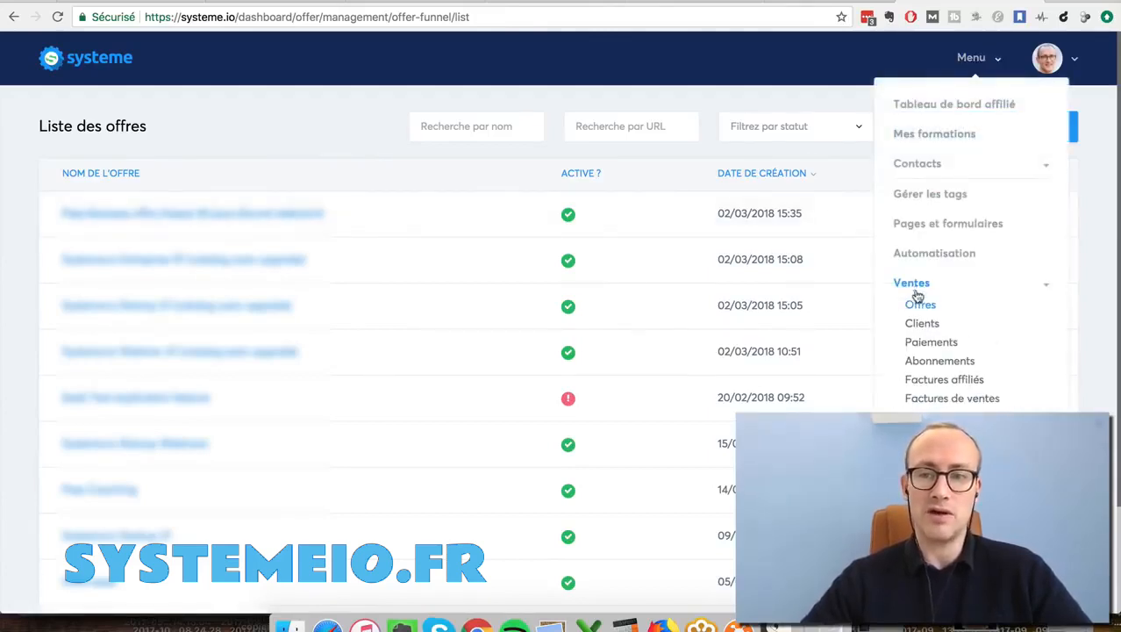
click(346, 124)
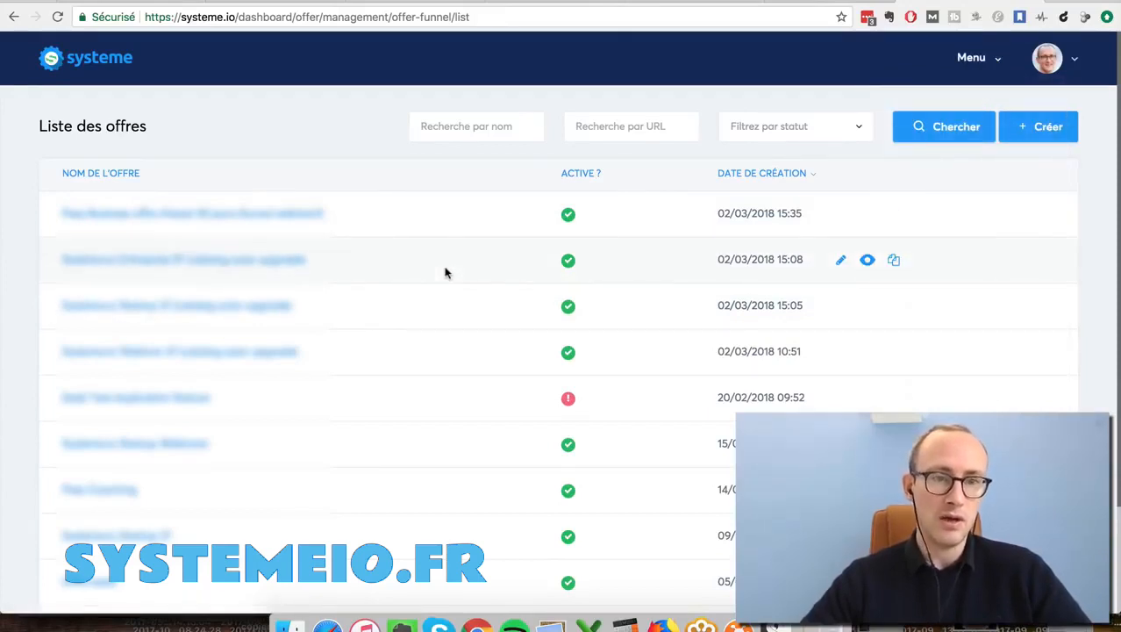
Step: Show 100 offers per page, browse the list, and open the "1h de coaching individuel" offer
scroll(445, 273, down, 3)
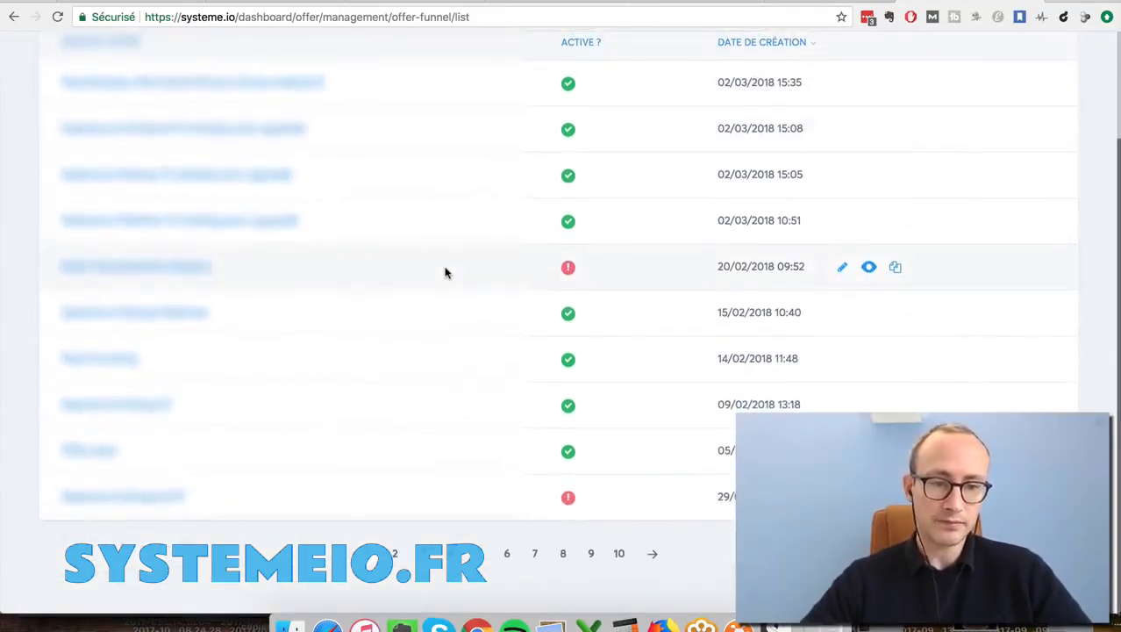
scroll(426, 454, up, 2)
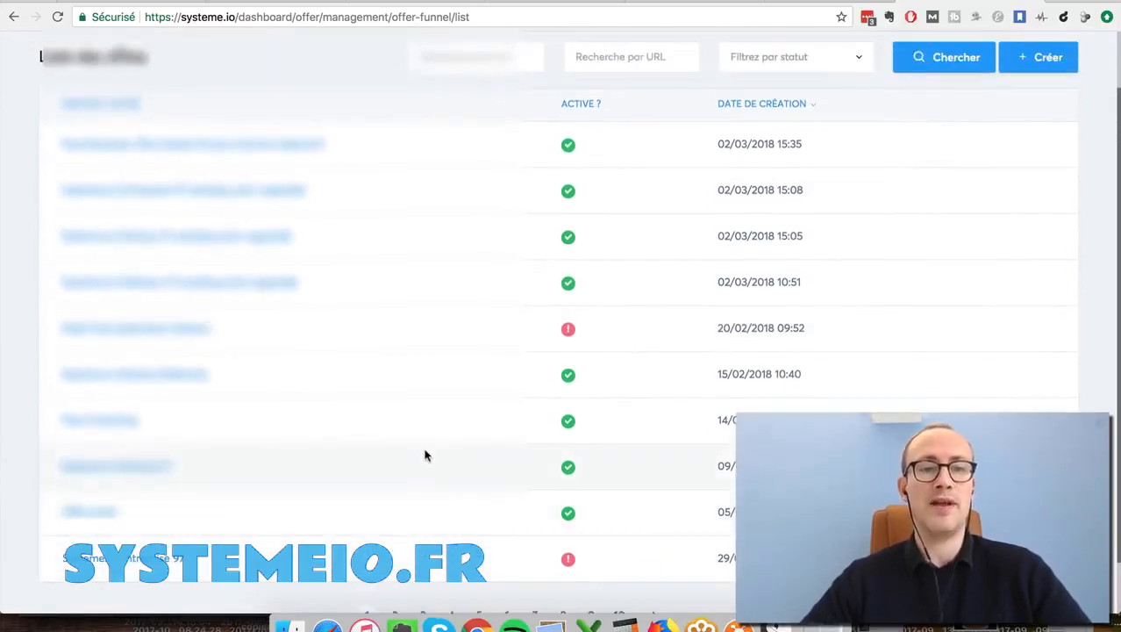
scroll(946, 363, down, 2)
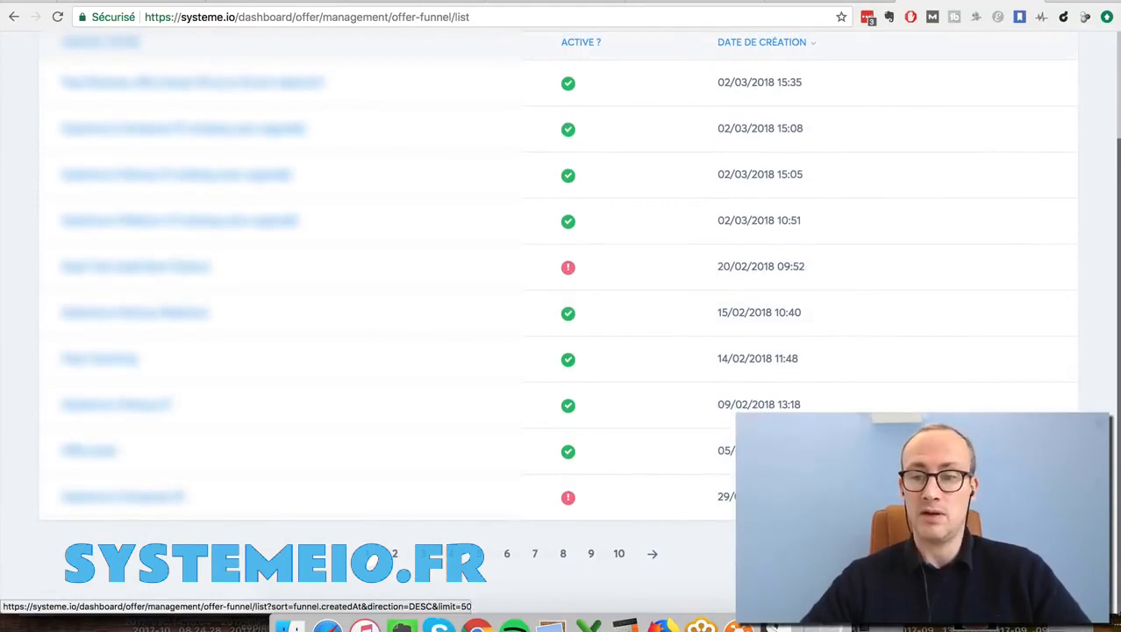
click(366, 553)
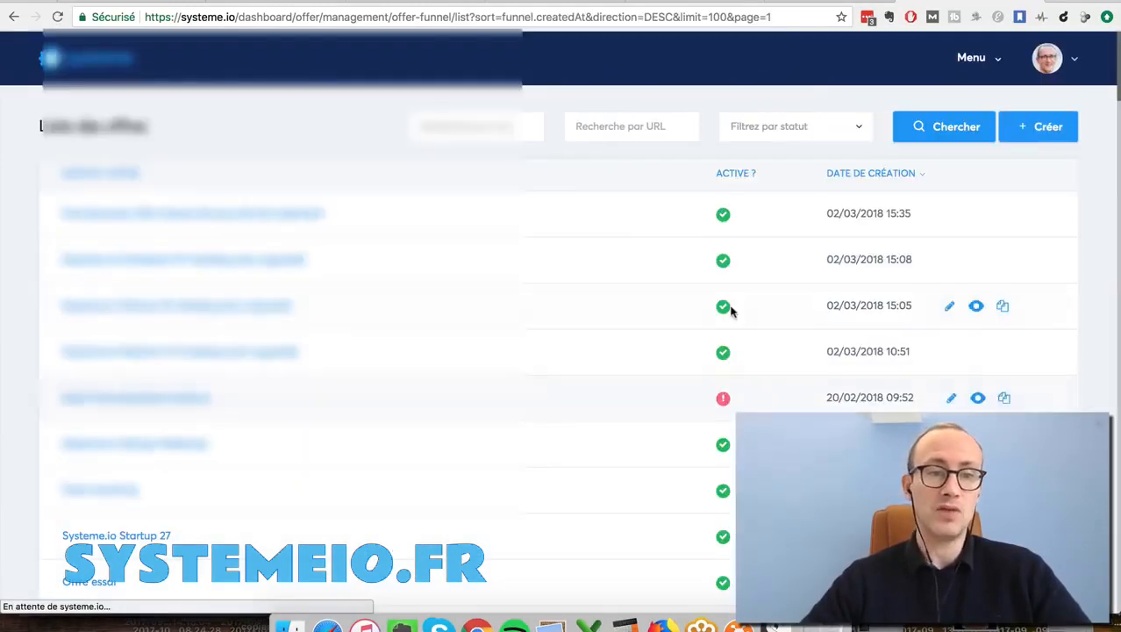
scroll(614, 336, down, 10)
scroll(613, 340, down, 20)
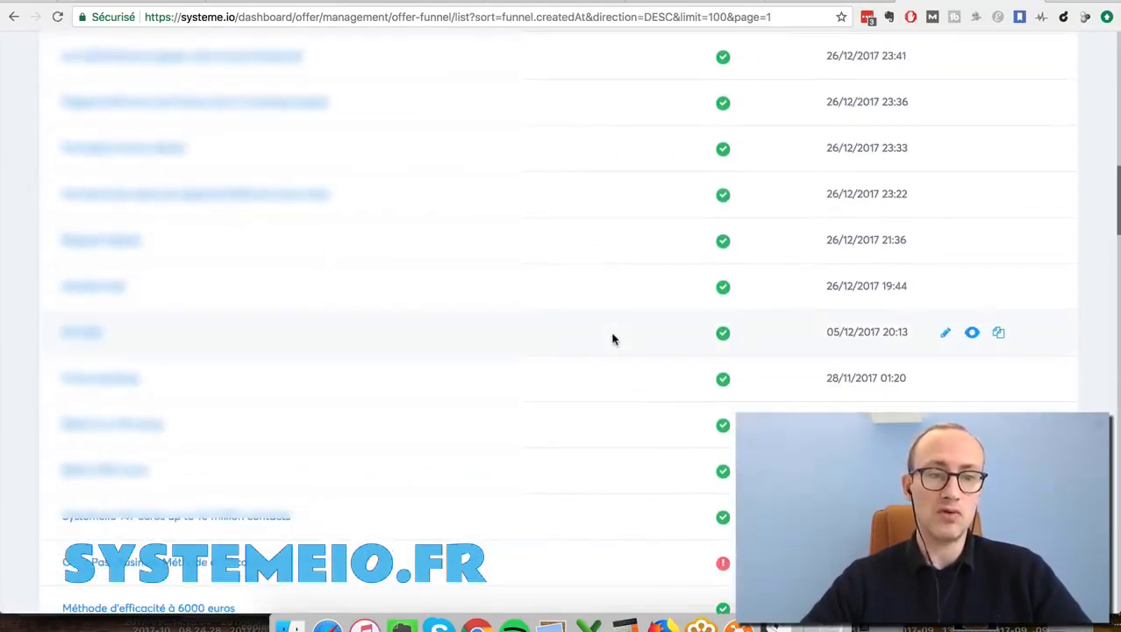
scroll(613, 338, up, 3)
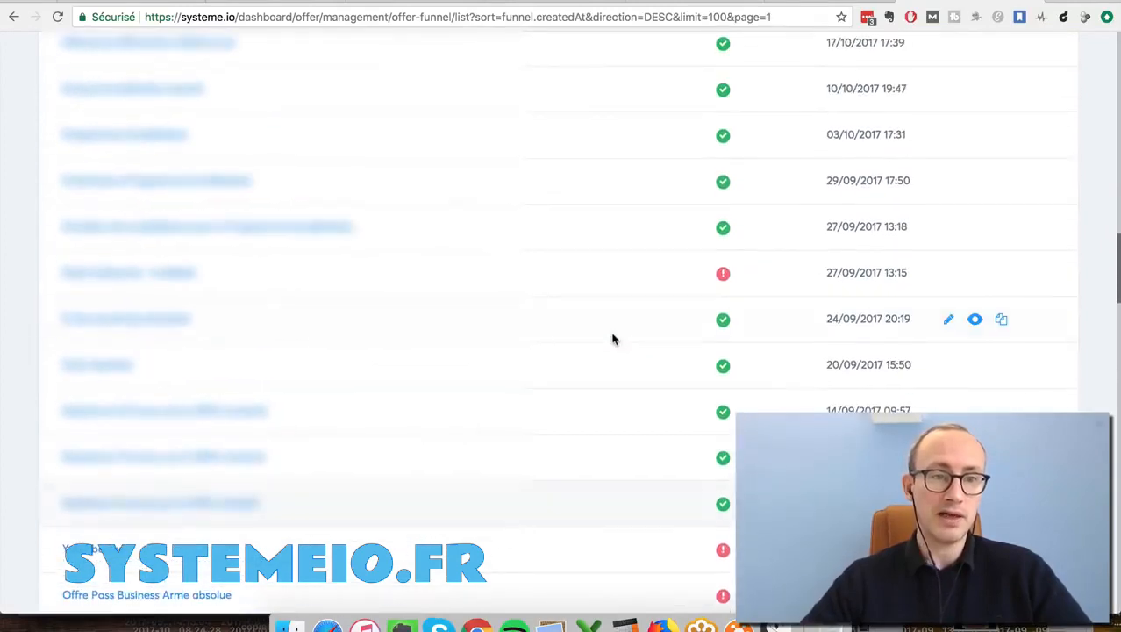
click(124, 323)
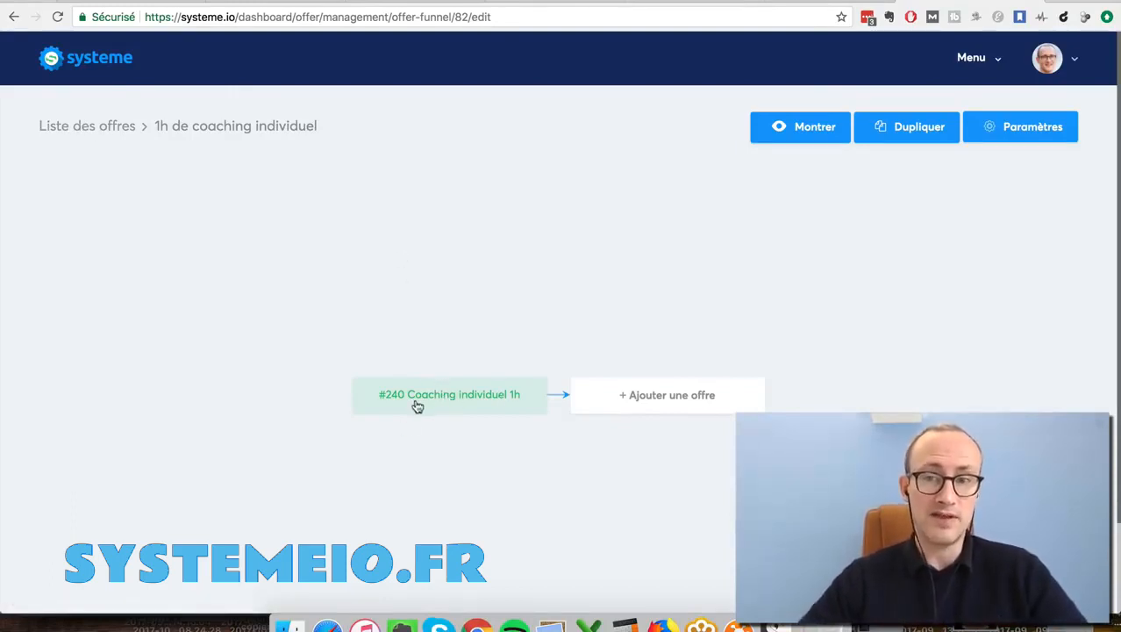
Step: View the offer's order form in a new tab, examine its contact and payment sections, and return to the offer funnel
right_click(799, 128)
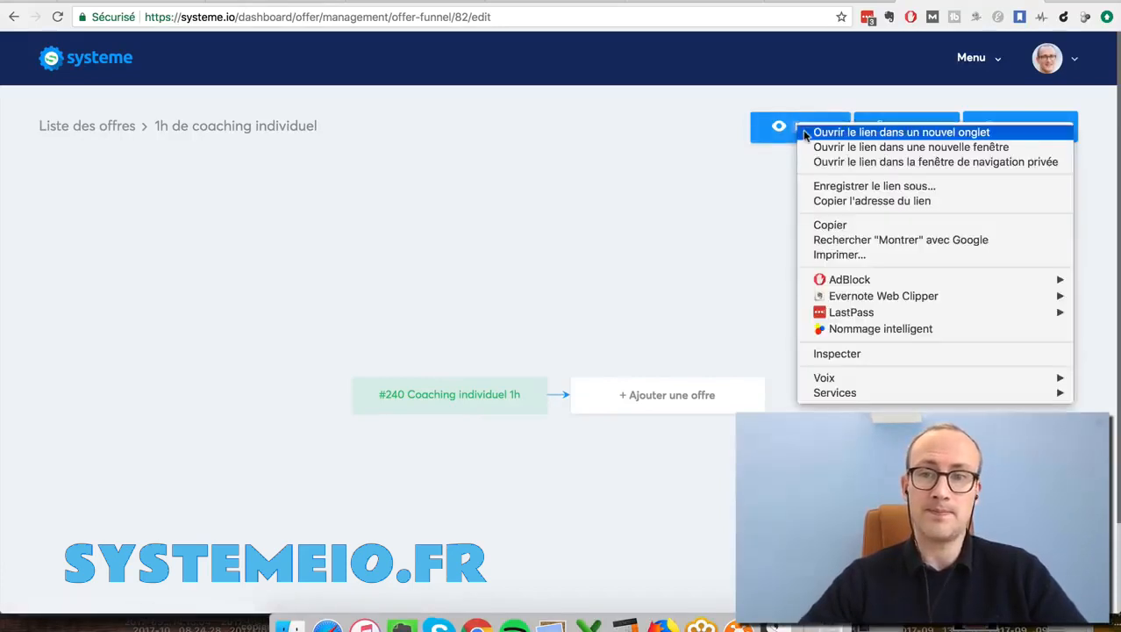
click(877, 132)
click(984, 4)
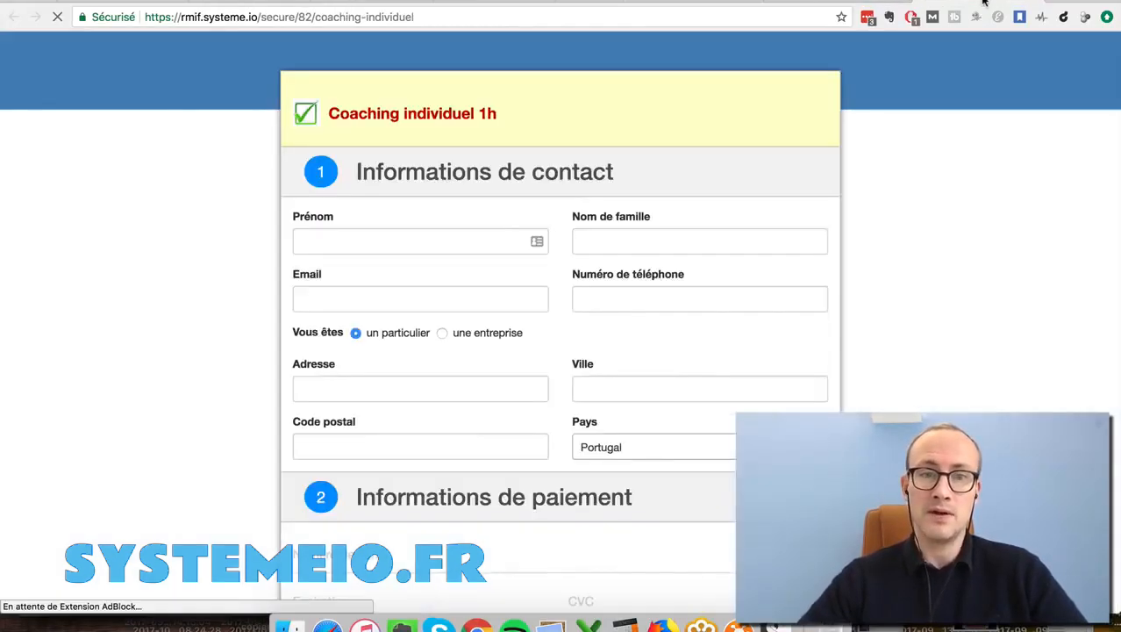
scroll(846, 267, down, 5)
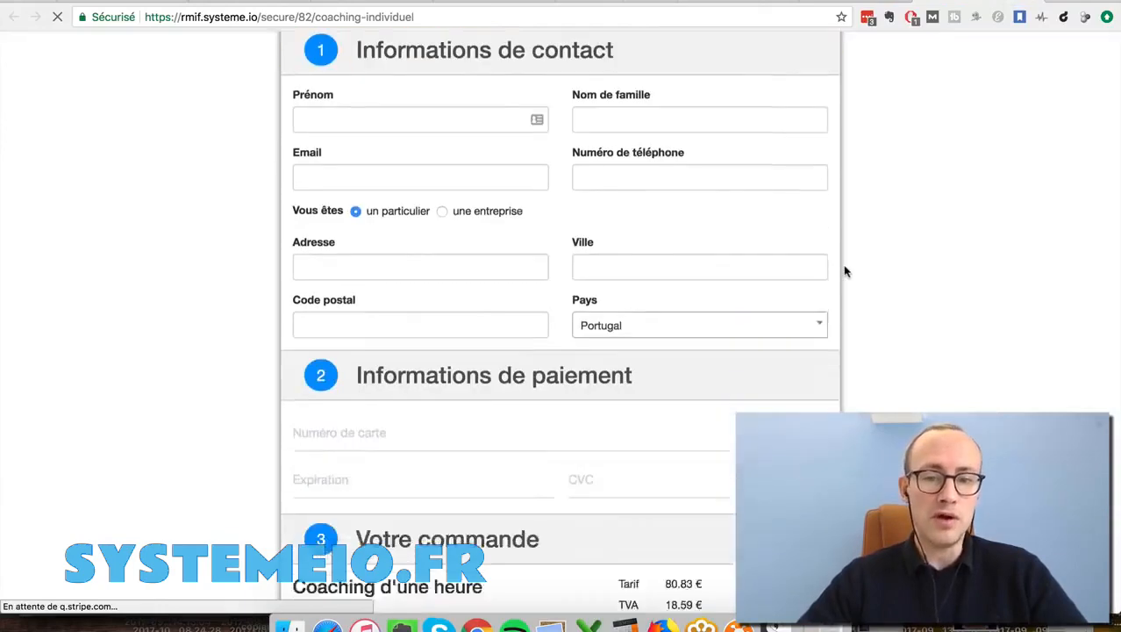
scroll(828, 390, up, 5)
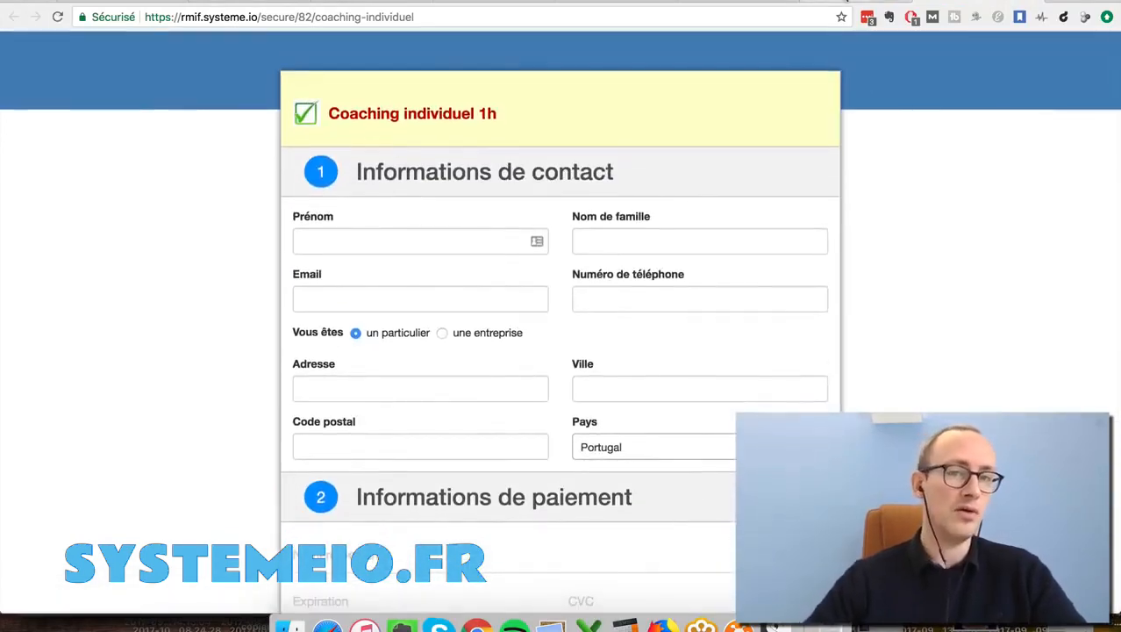
click(845, 2)
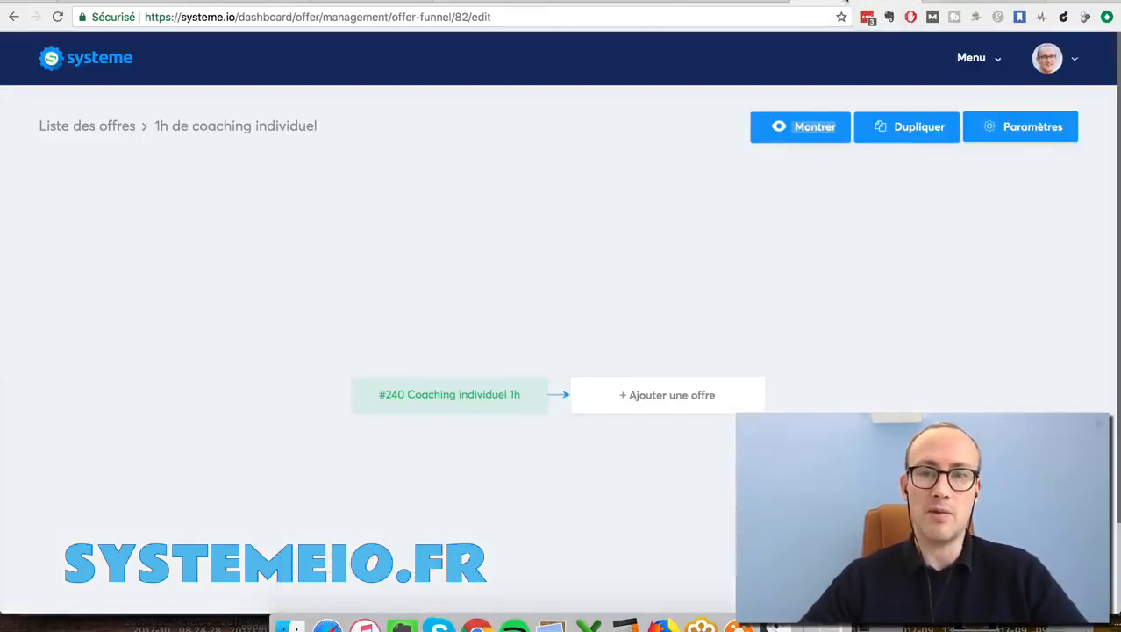
Step: Add an offer named "Offre en upsell" after "Coaching individuel 1h" and bring the thank-you page section into view
click(678, 404)
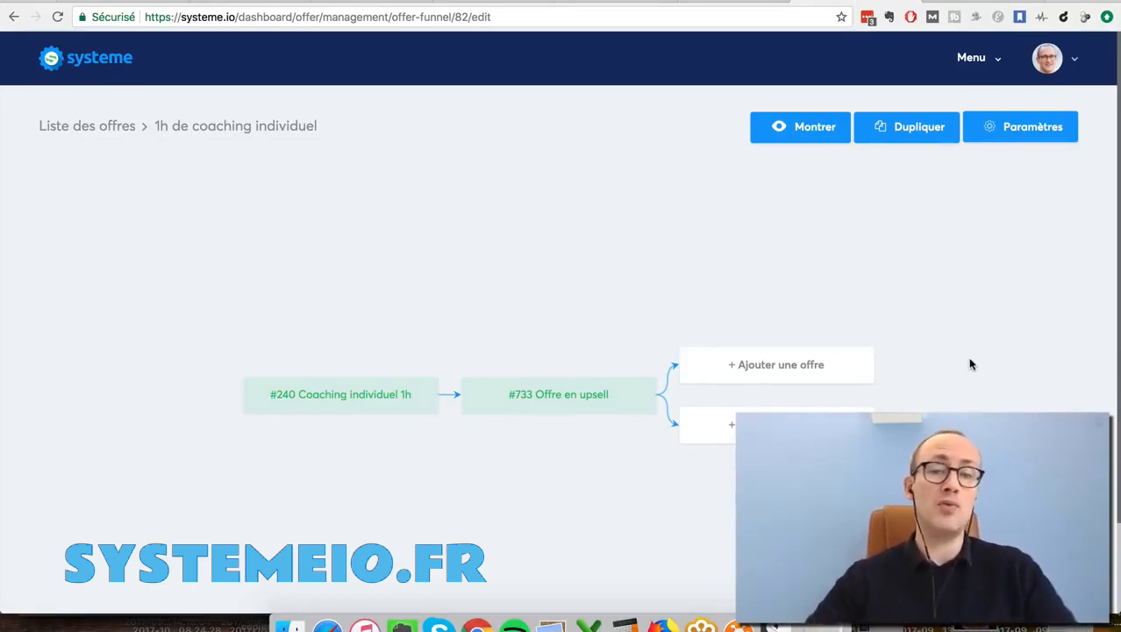
scroll(971, 364, down, 3)
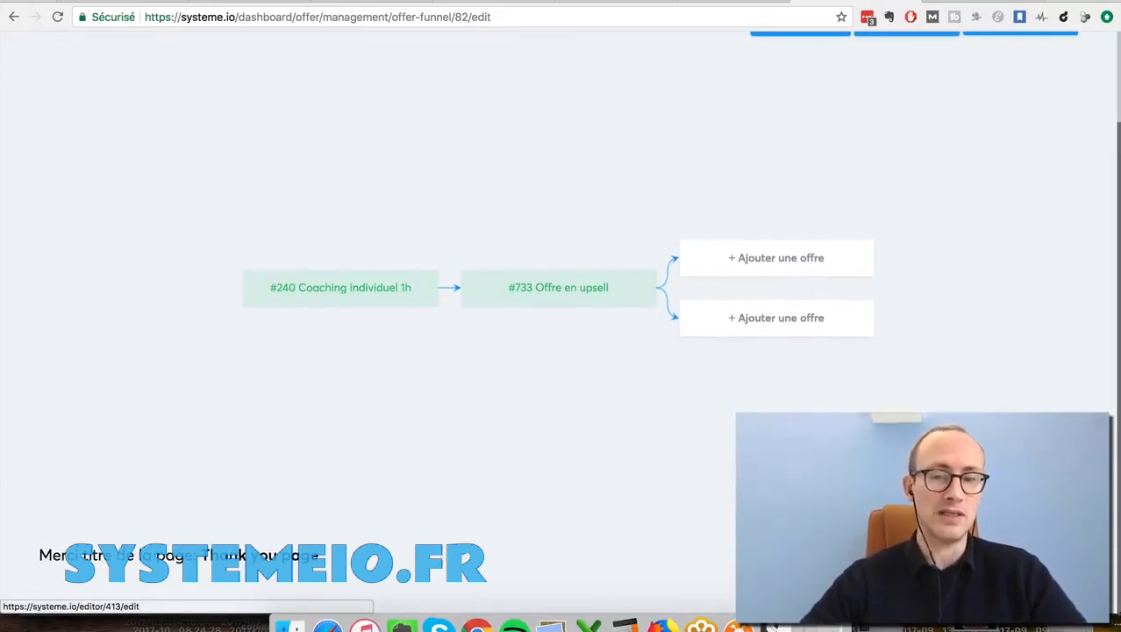
Step: Return from the offer funnel to the main dashboard and open the list of automation rules
scroll(575, 463, up, 2)
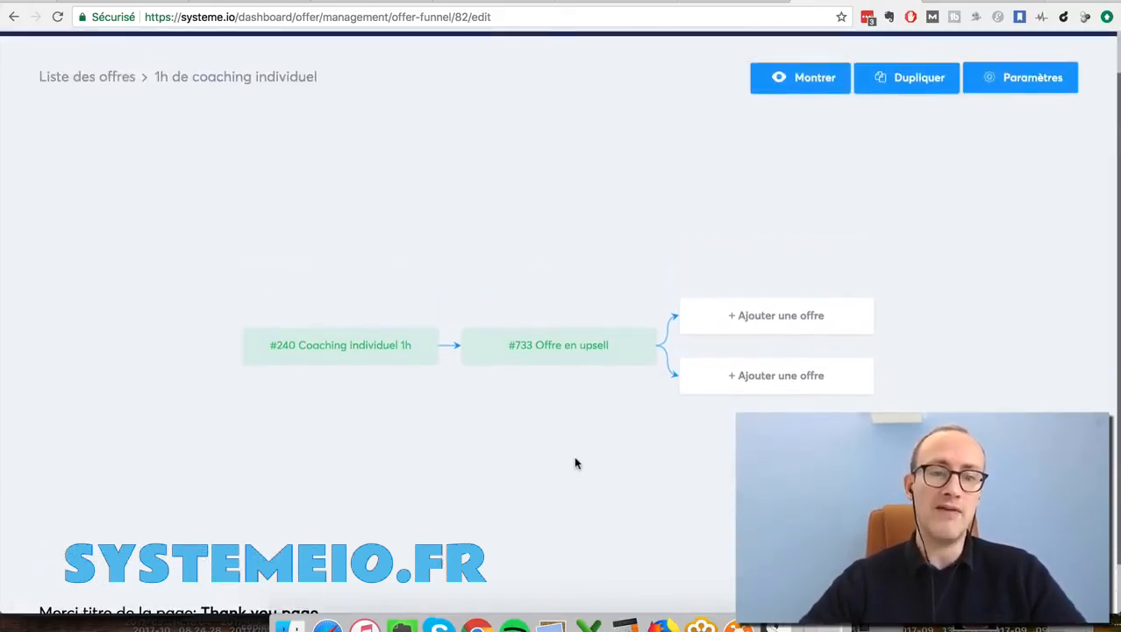
scroll(576, 463, up, 2)
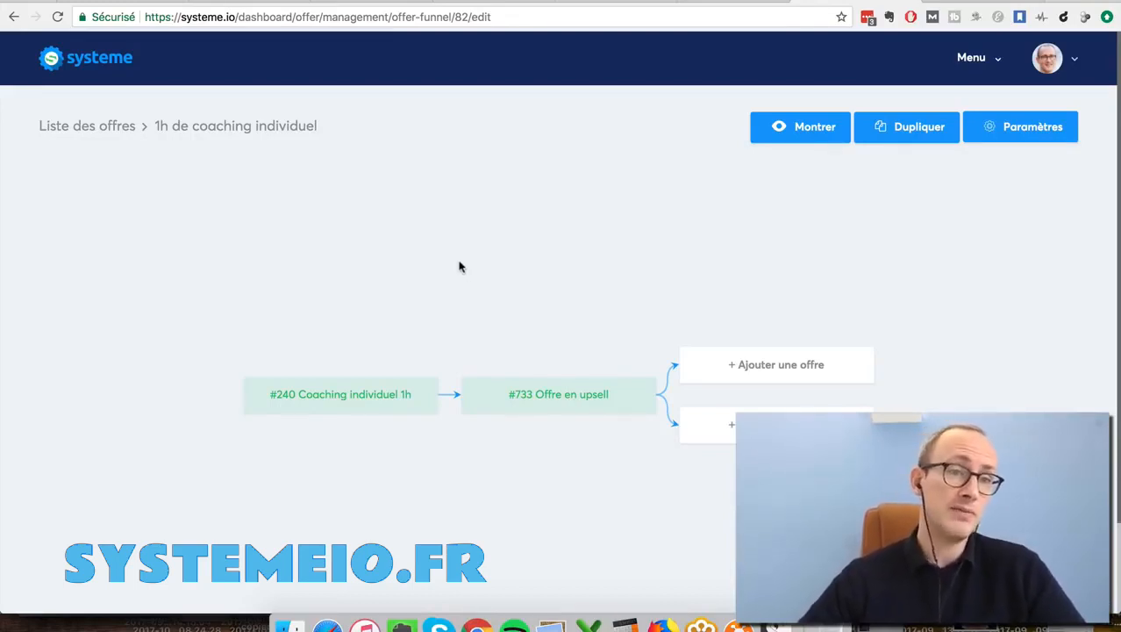
click(80, 67)
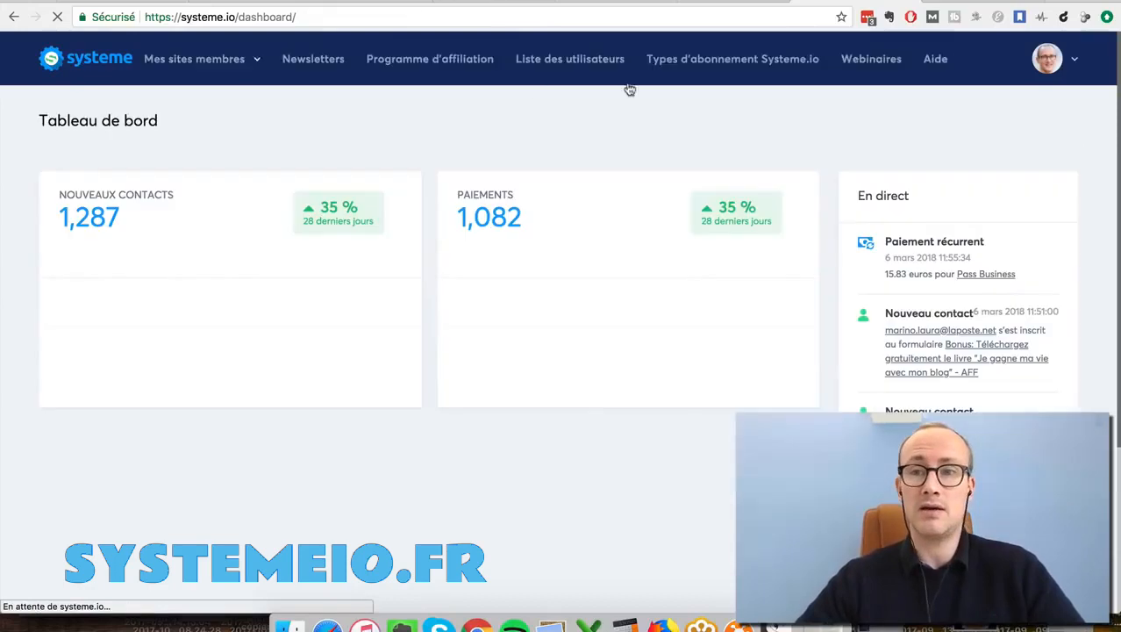
click(974, 58)
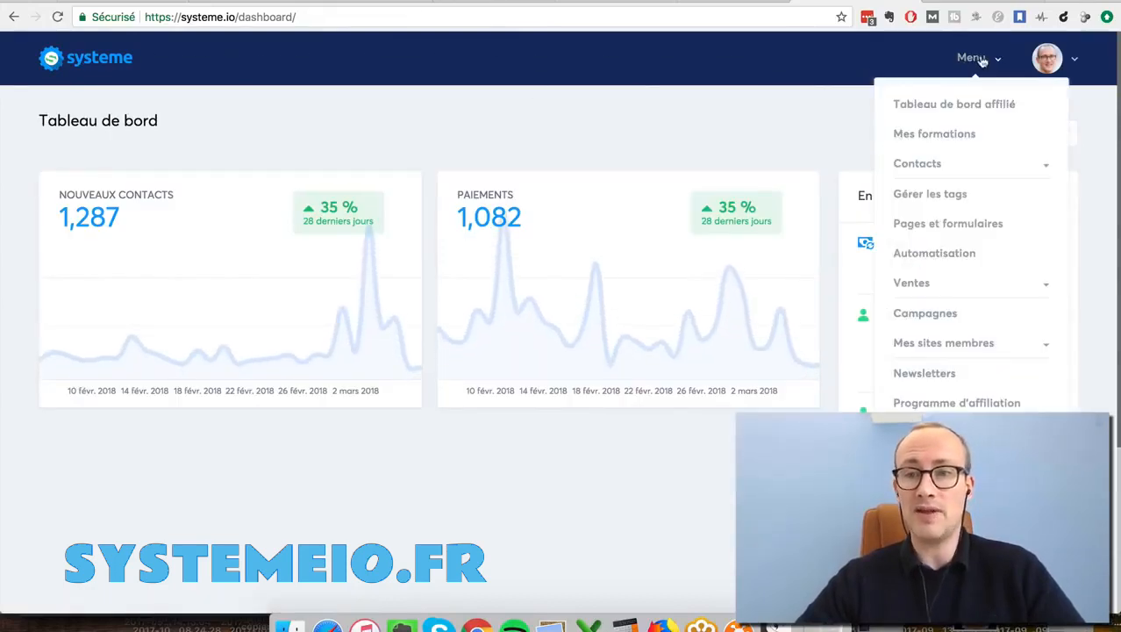
click(943, 257)
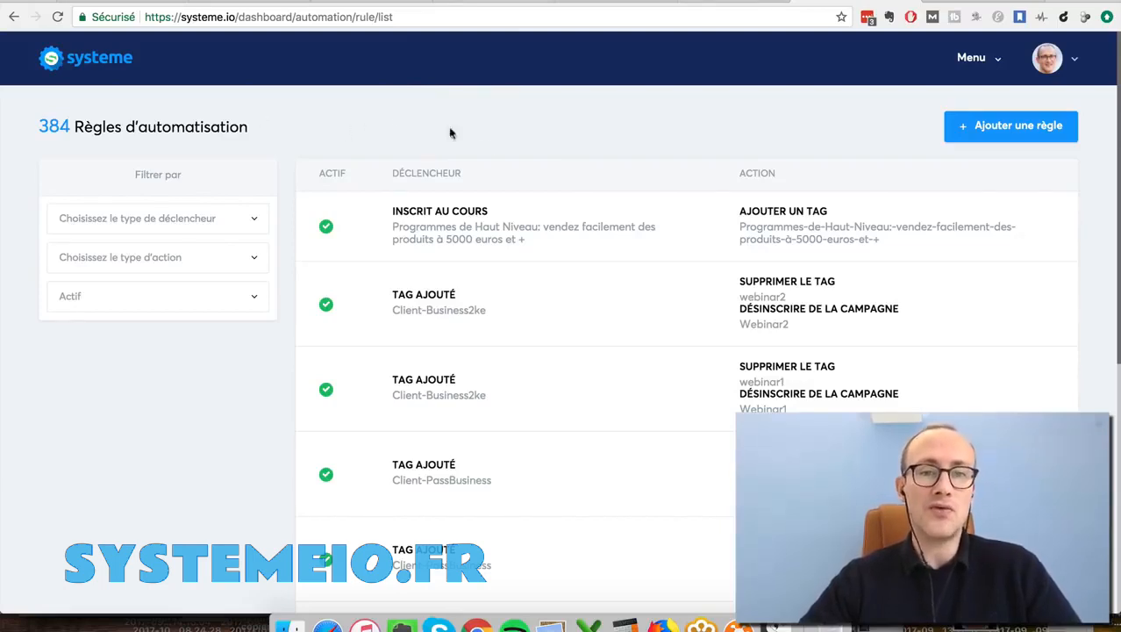
Step: Open the list of newsletters and examine their recipient tags, emails sent, opens, clicks, and sending dates
click(986, 60)
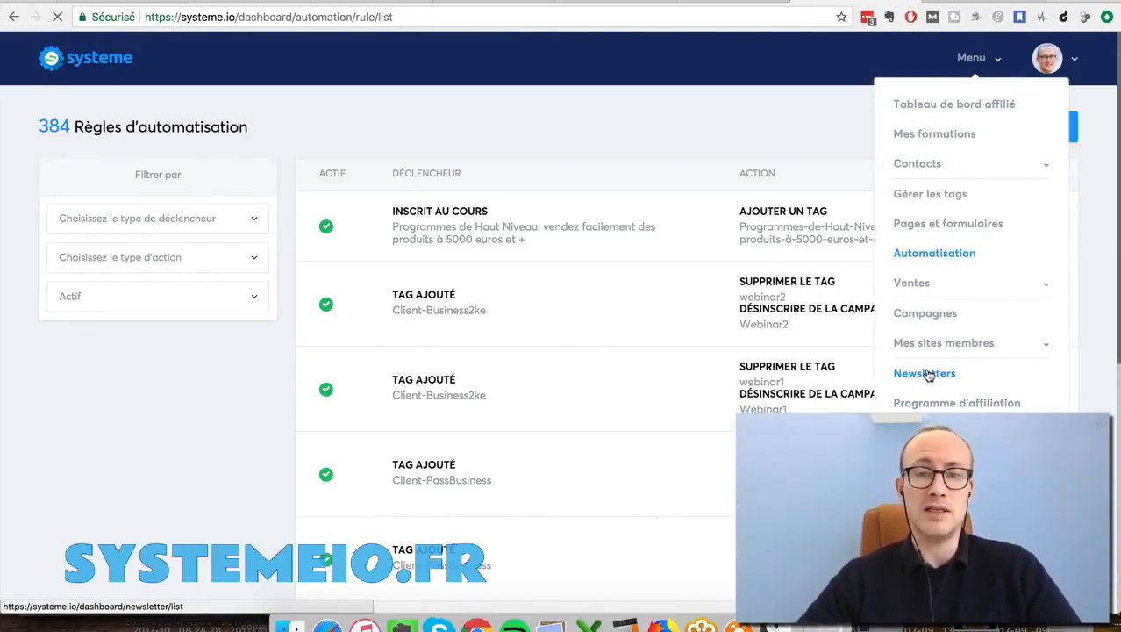
click(928, 375)
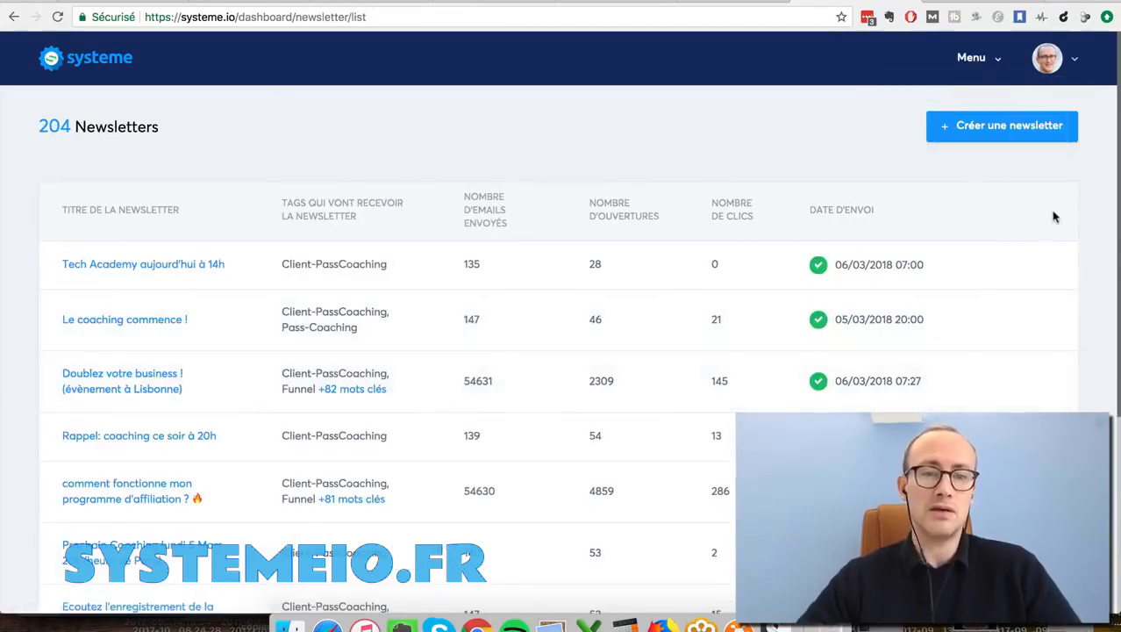
double_click(474, 493)
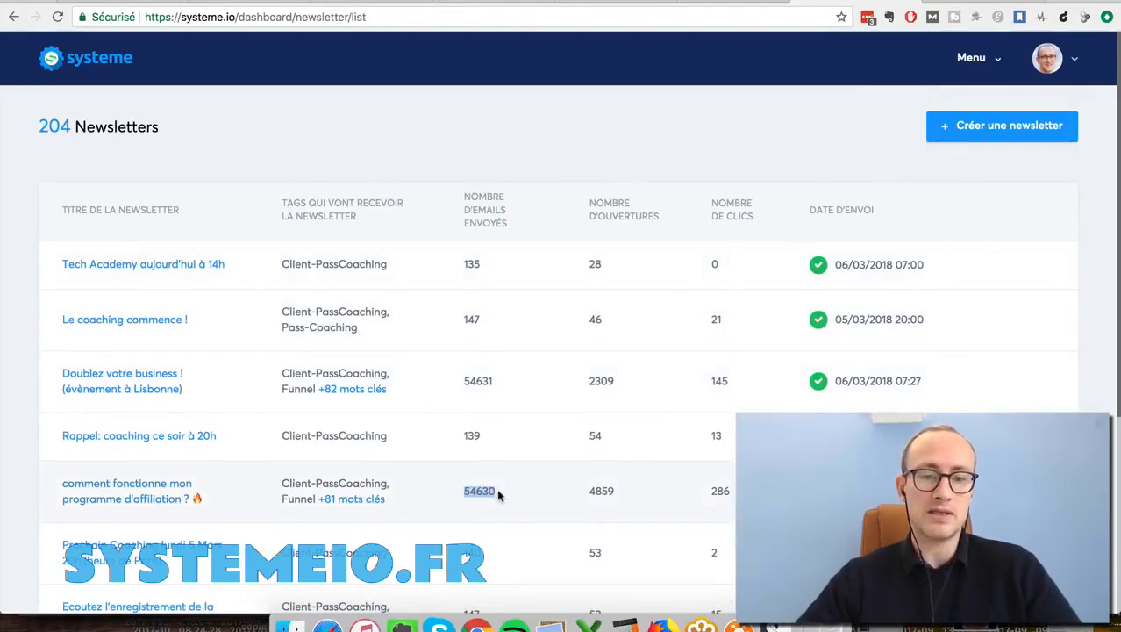
click(35, 408)
scroll(35, 408, down, 5)
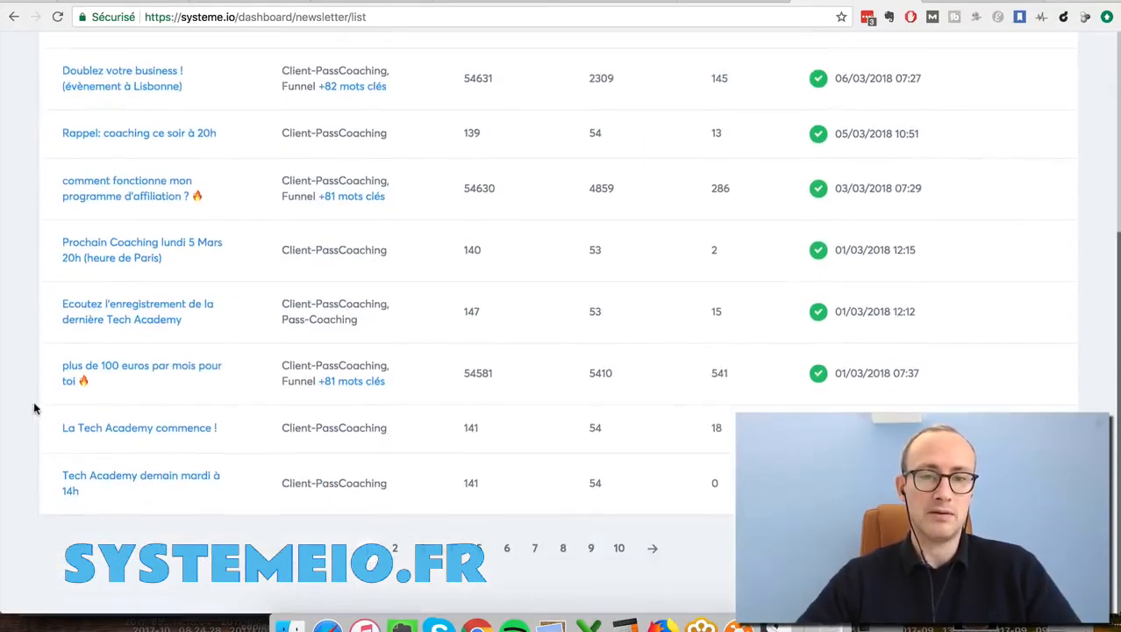
scroll(35, 408, up, 4)
scroll(35, 408, up, 1)
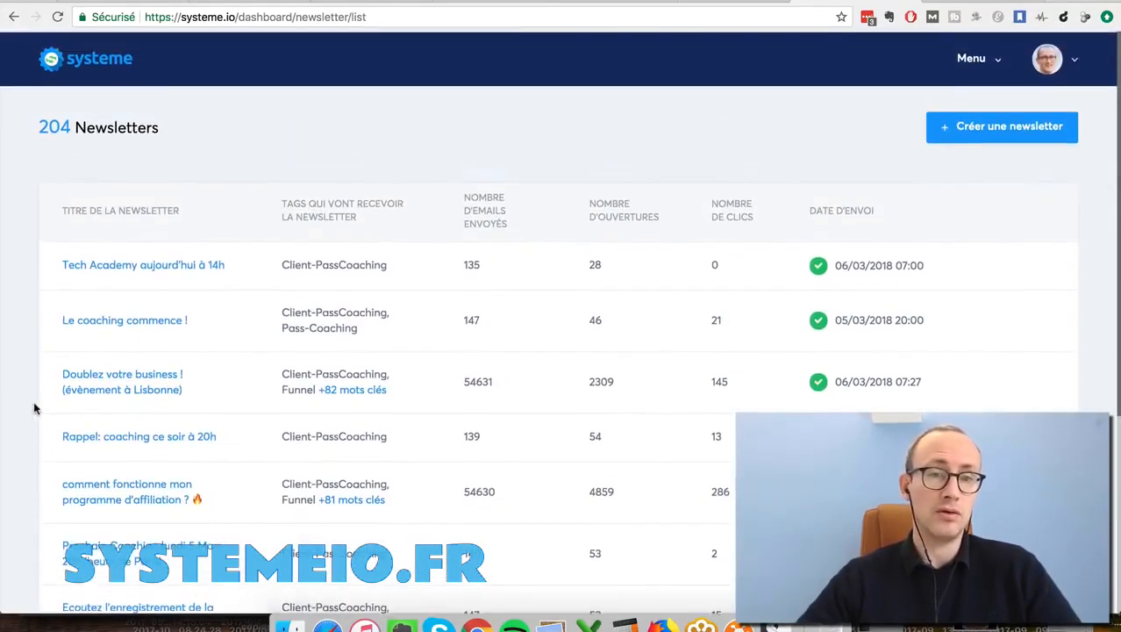
scroll(35, 408, down, 1)
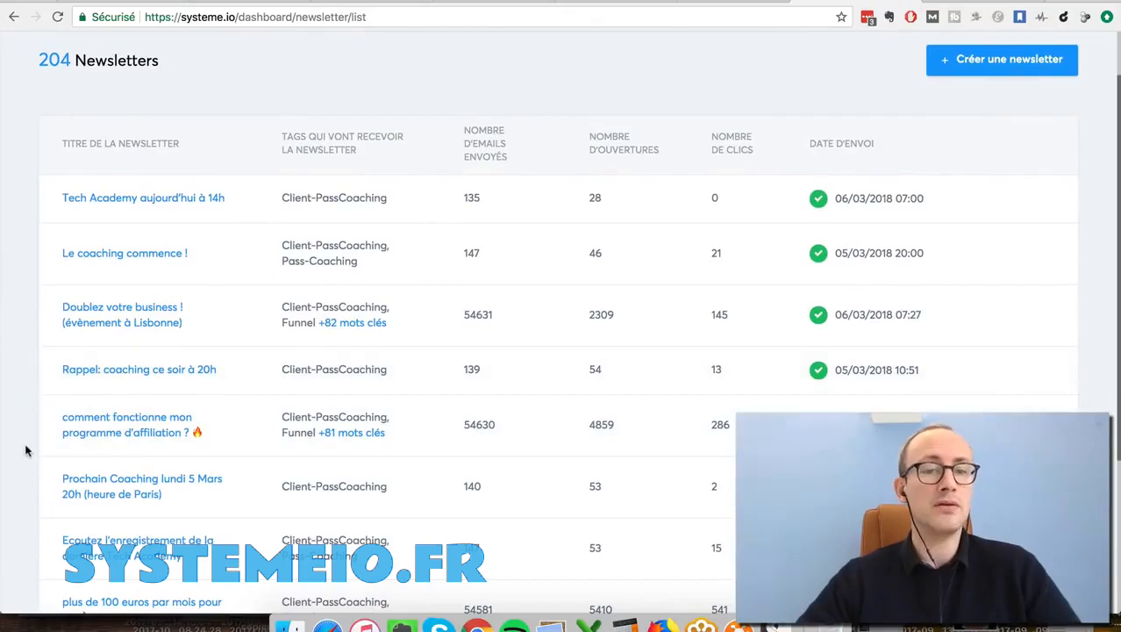
scroll(27, 447, down, 3)
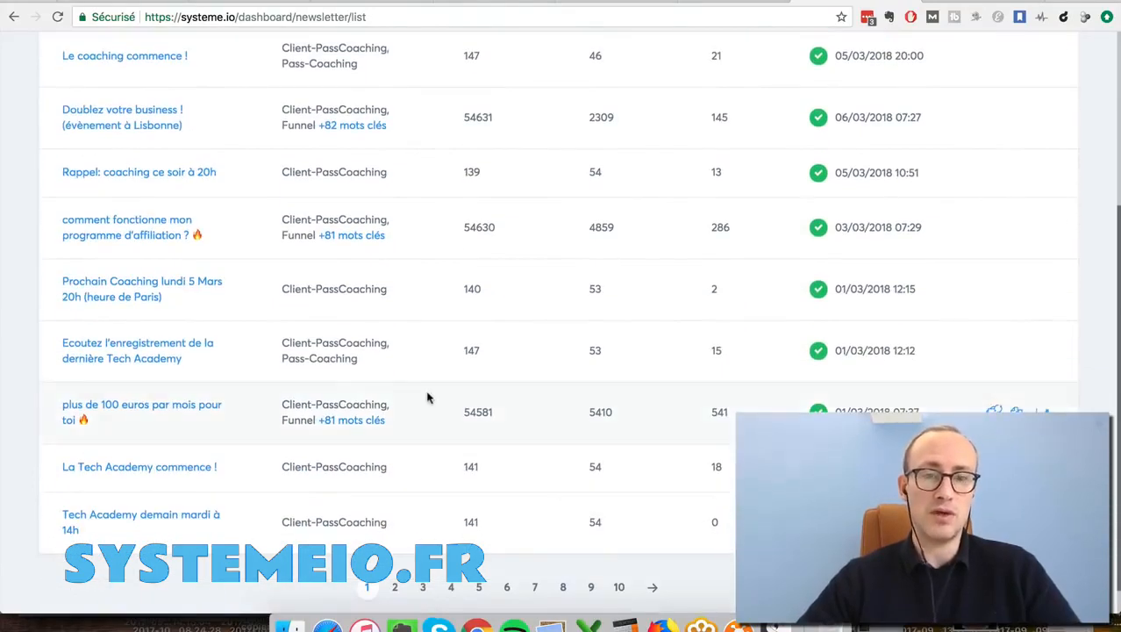
scroll(31, 325, up, 1)
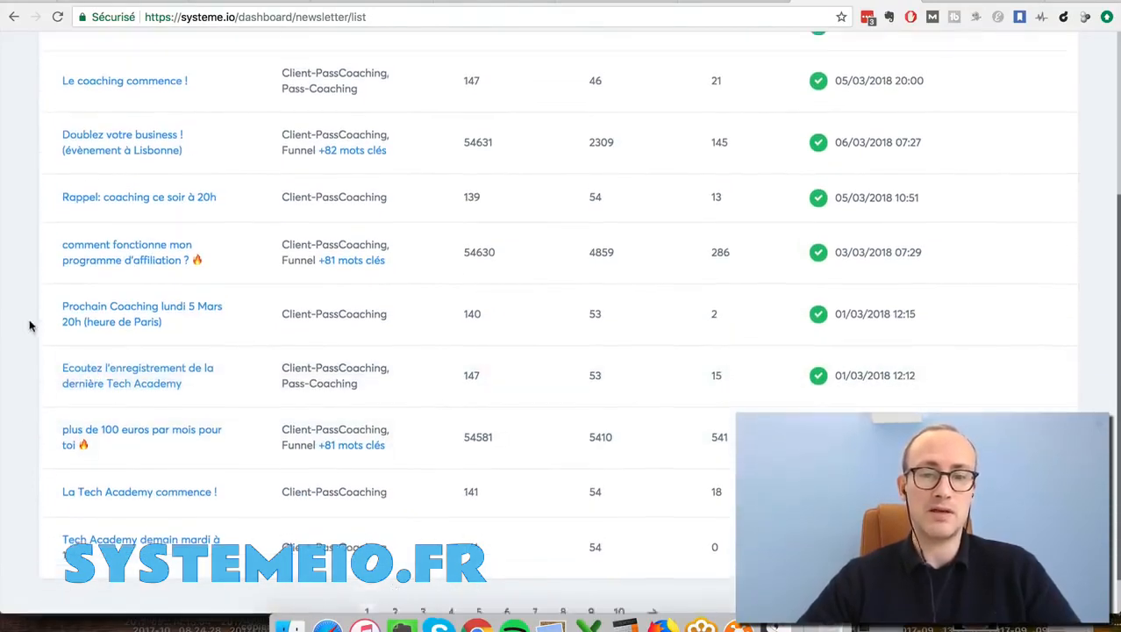
scroll(29, 323, up, 5)
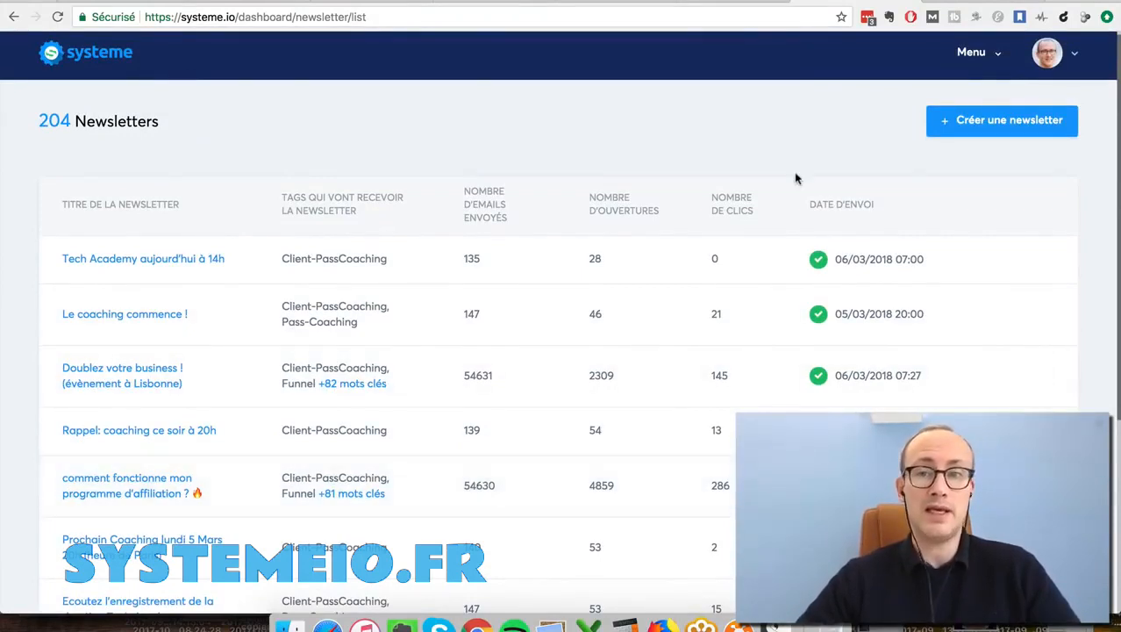
Step: Open the list of email campaigns and browse their names, descriptions, and number of emails
click(1002, 53)
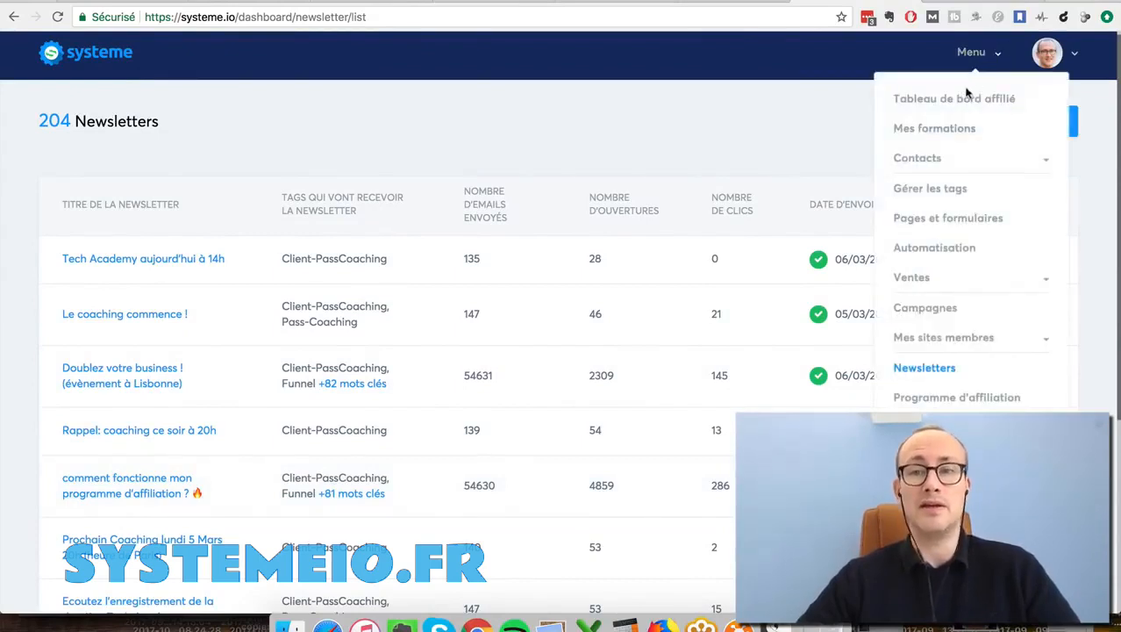
click(922, 309)
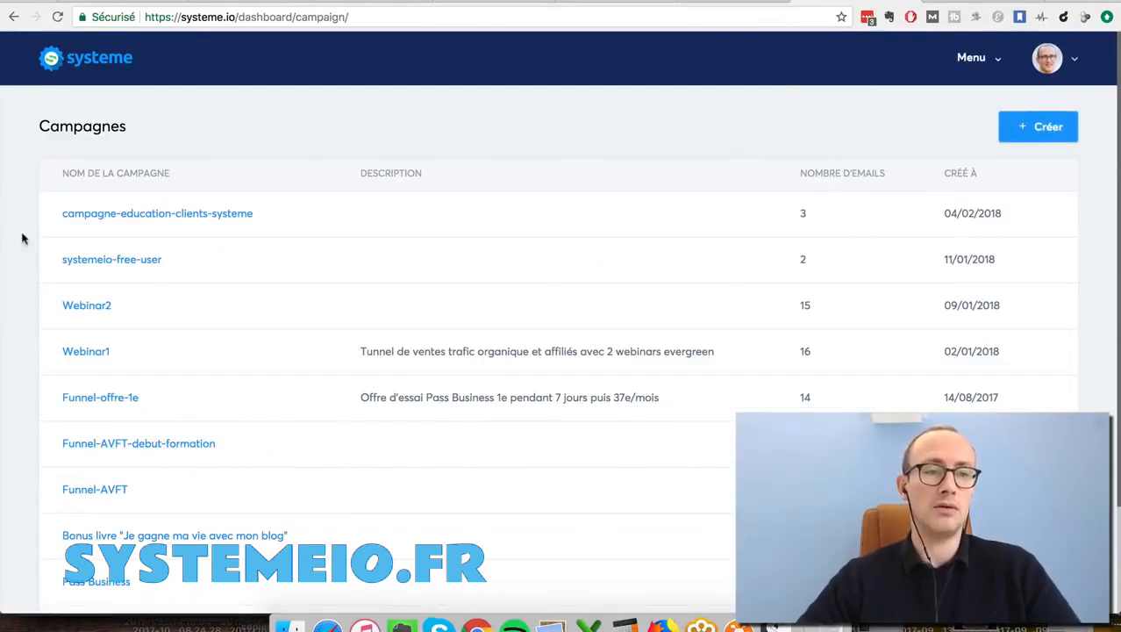
scroll(8, 311, down, 3)
scroll(8, 310, up, 4)
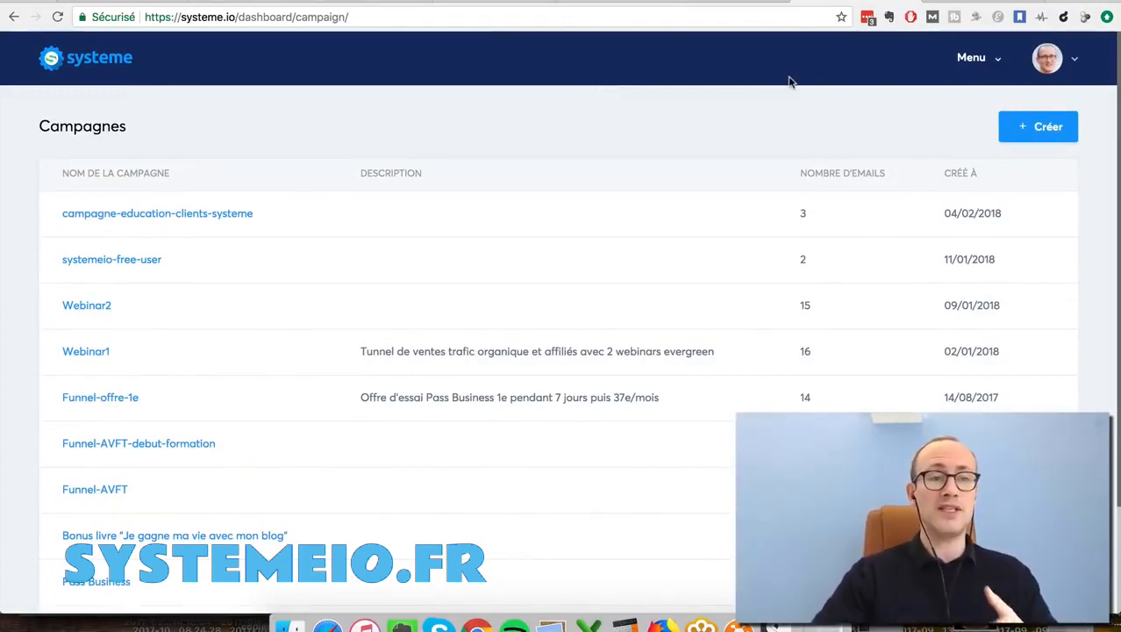
Step: Display the available dashboard sections from the campaigns page
click(979, 62)
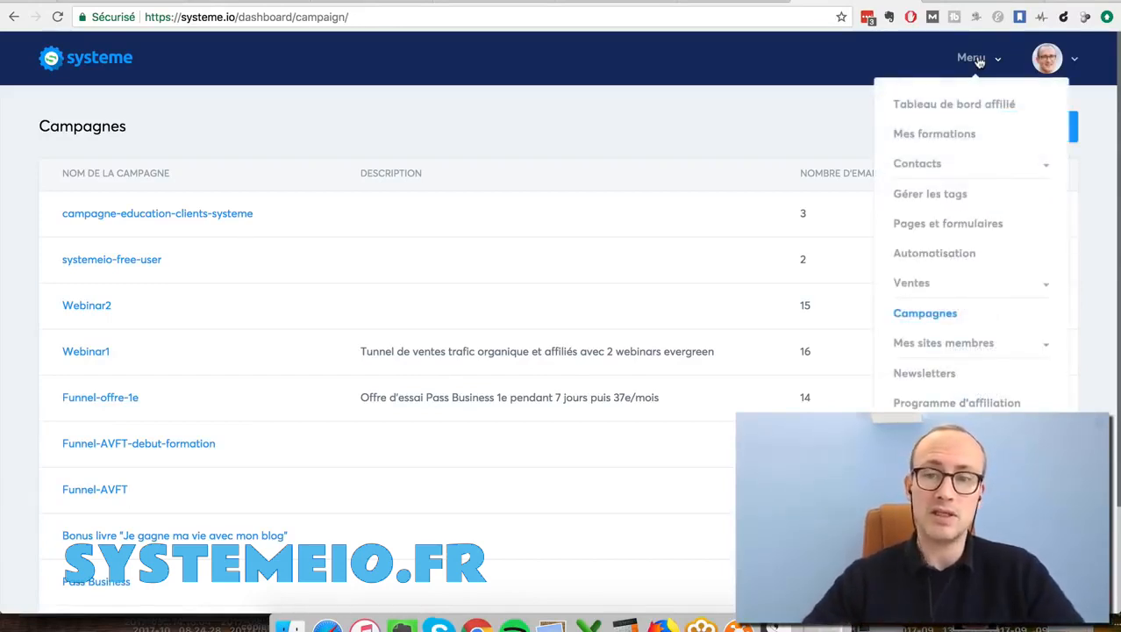